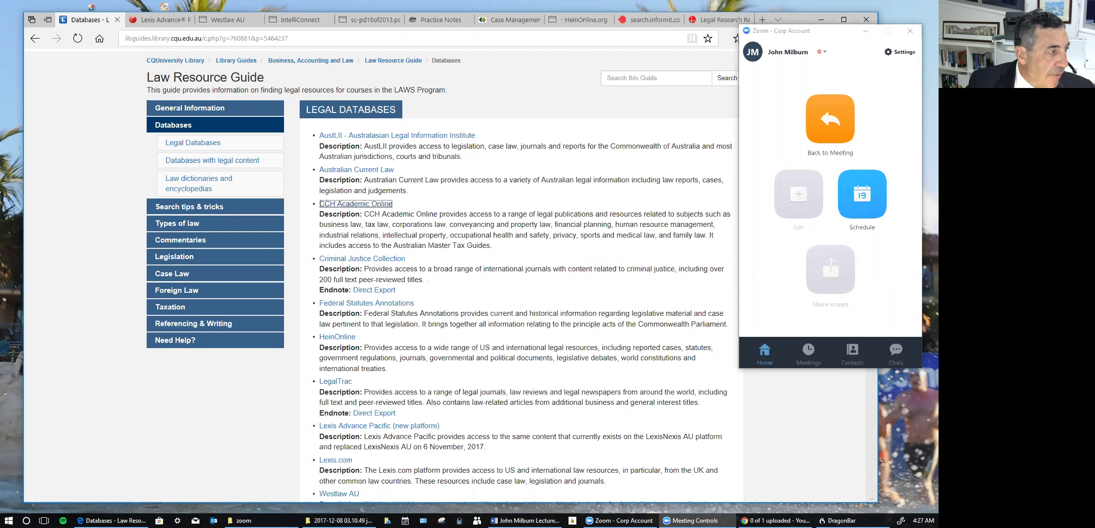
# - Switch to the Lexis Advance Pacific research home page
pyautogui.scroll(-1, 382, 276)
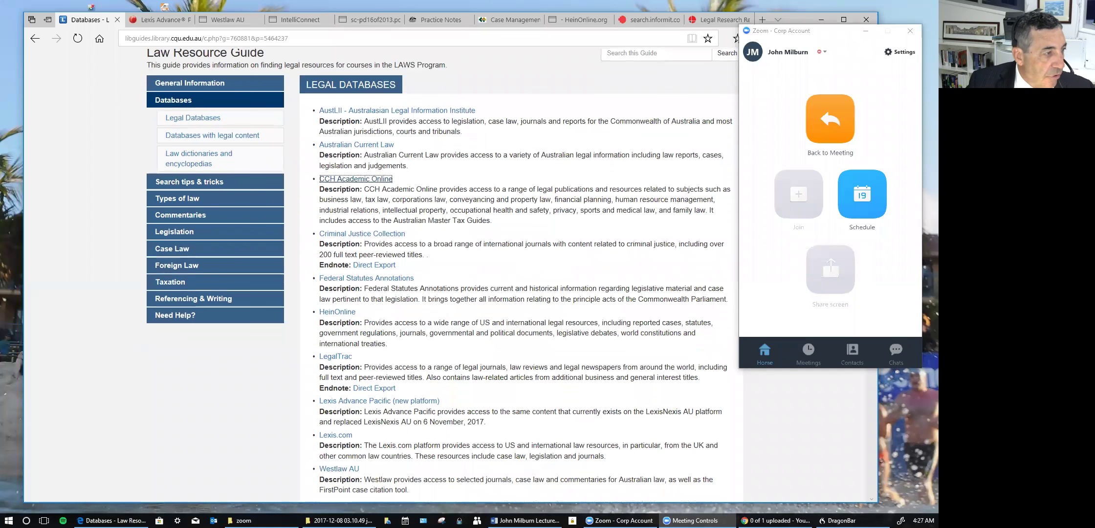
pyautogui.scroll(-5, 518, 274)
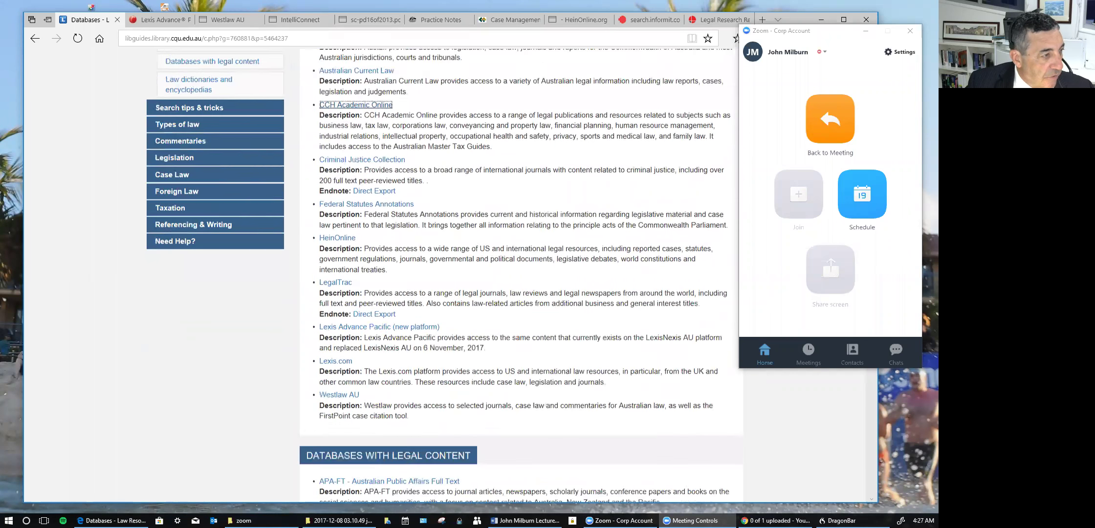
pyautogui.scroll(-5, 518, 274)
pyautogui.scroll(10, 518, 273)
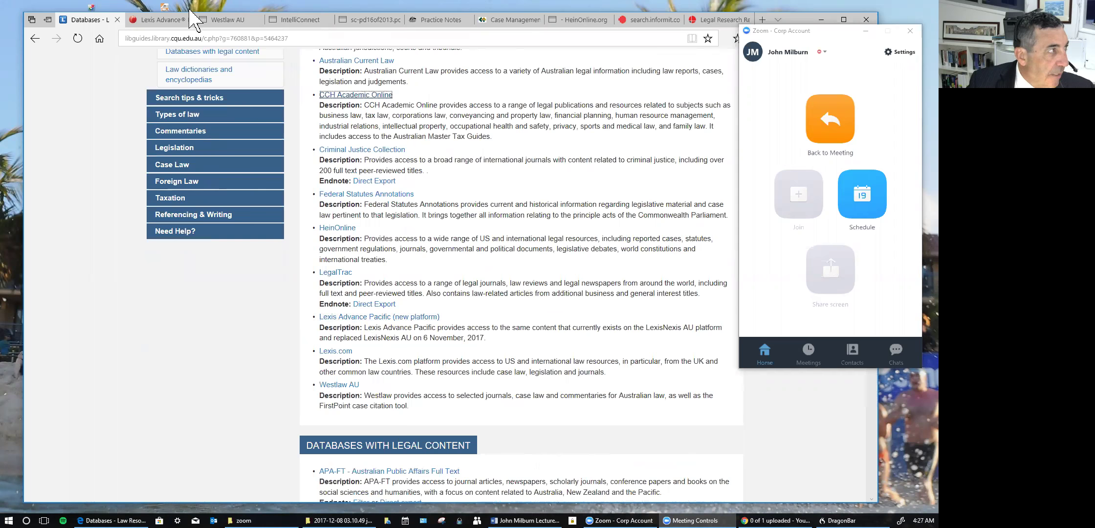
pyautogui.click(167, 20)
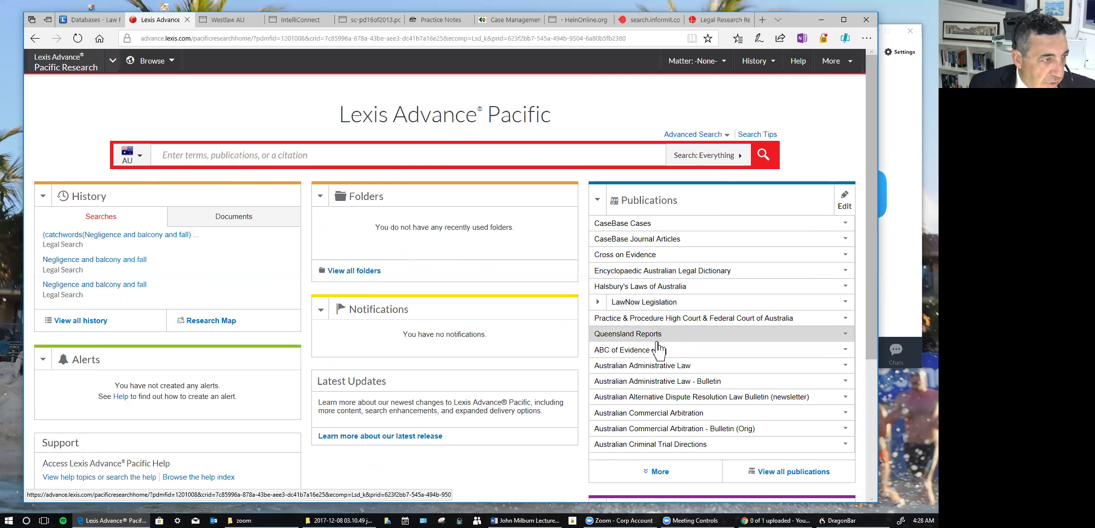
# - Expand the Publications list with More to show additional titles
pyautogui.scroll(-2, 681, 404)
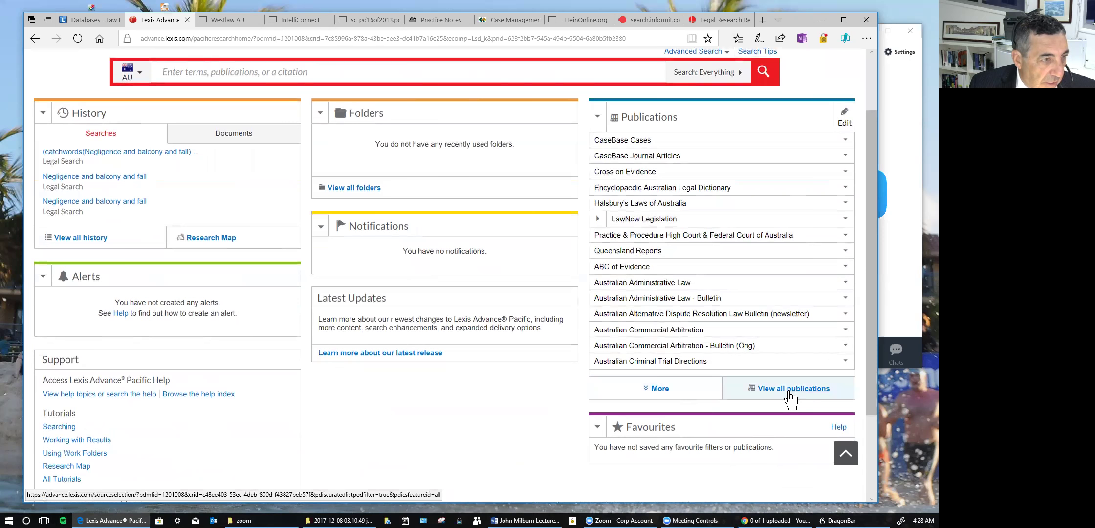
pyautogui.click(662, 393)
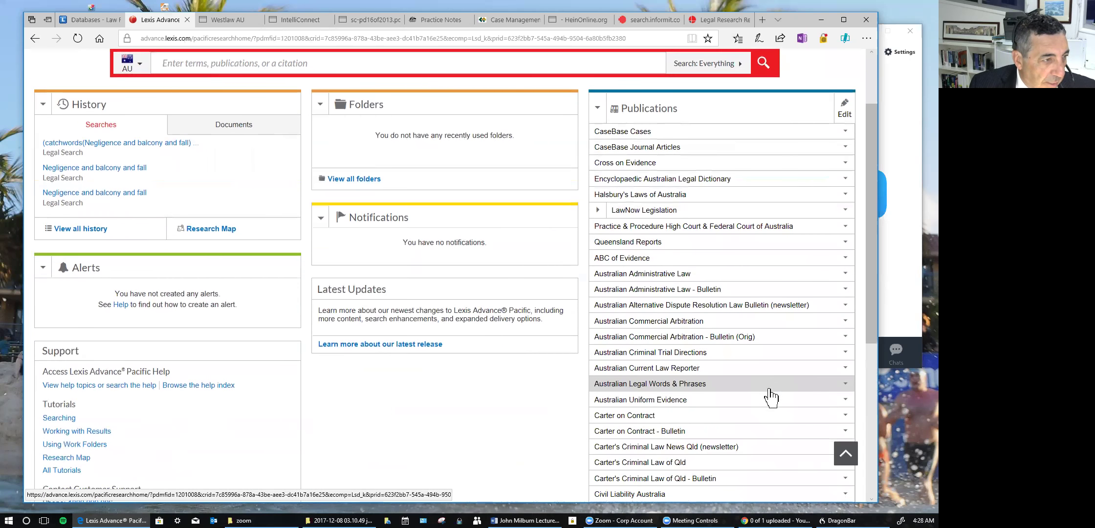
pyautogui.scroll(-3, 770, 397)
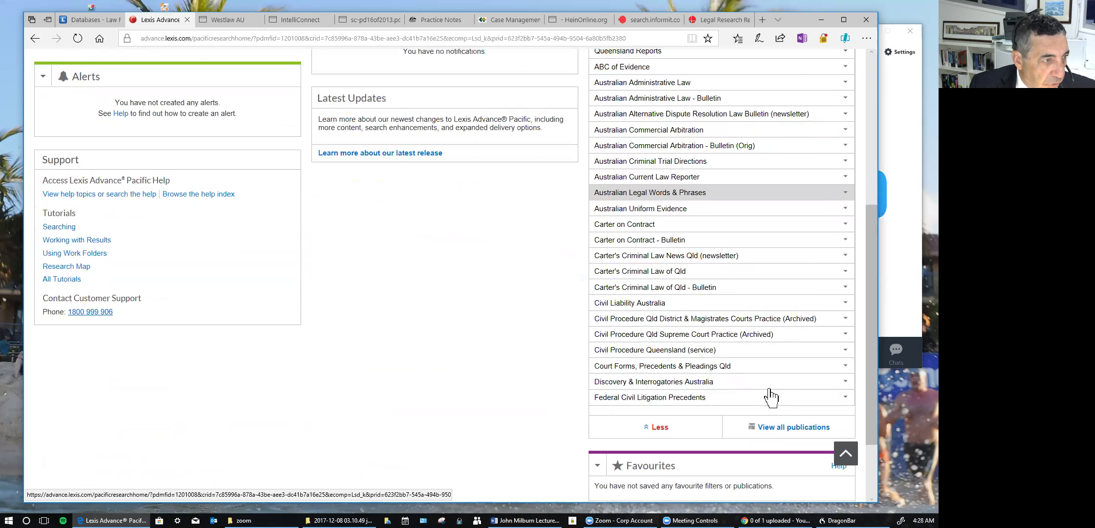
# - Browse the View all publications list, then return to the Lexis Advance Pacific home page
pyautogui.click(794, 431)
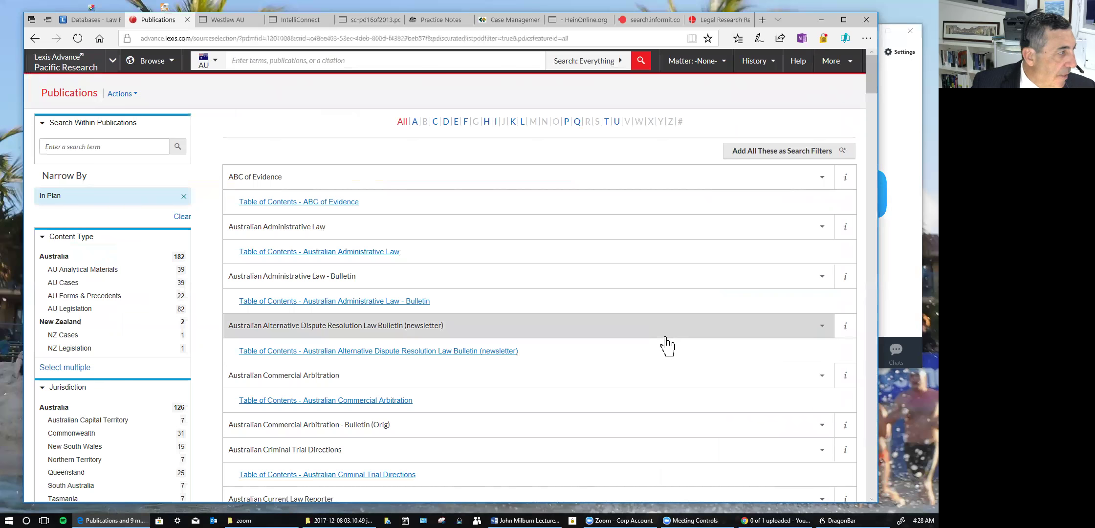
pyautogui.scroll(-9, 667, 346)
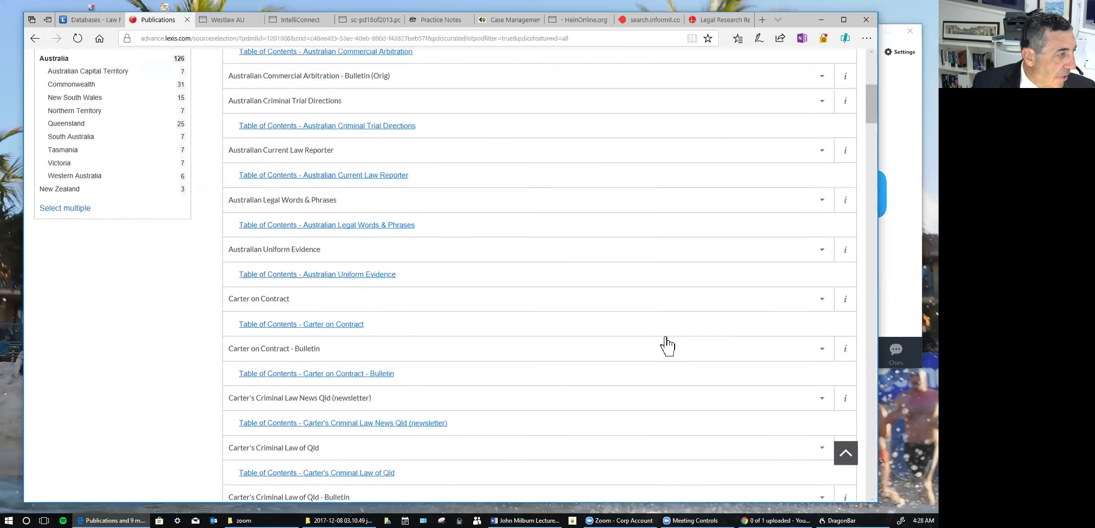
pyautogui.scroll(-5, 667, 346)
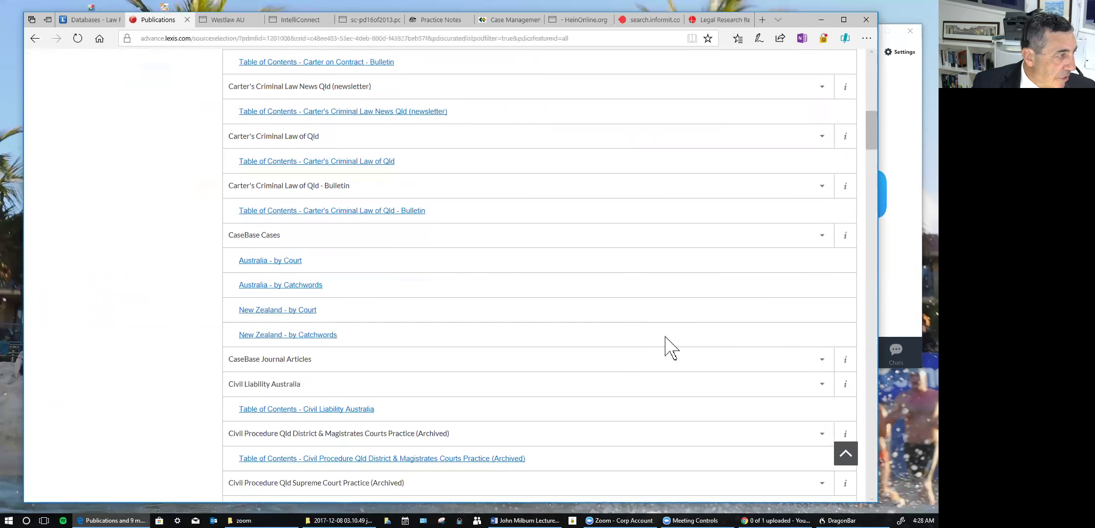
pyautogui.scroll(-12, 667, 346)
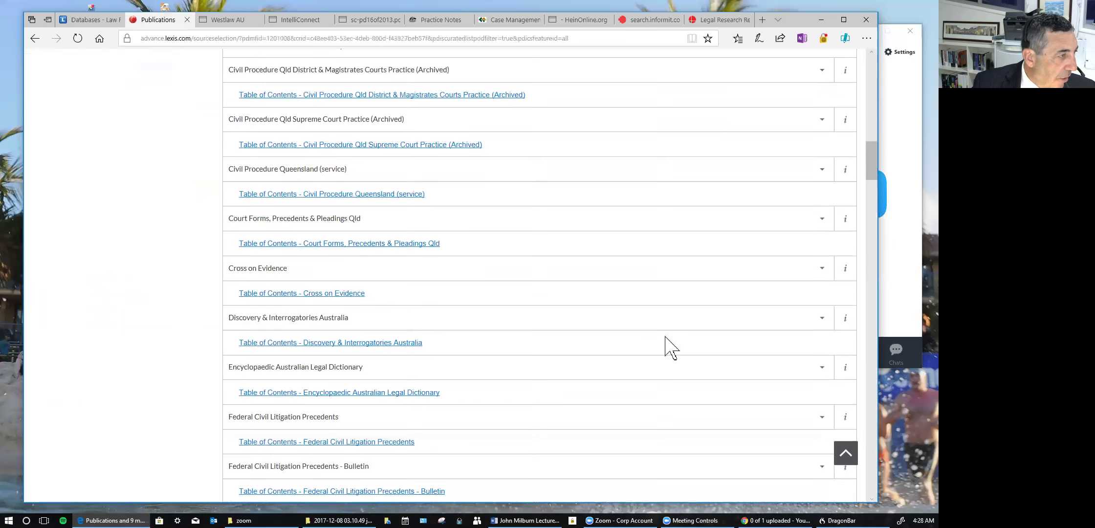
pyautogui.scroll(-6, 667, 346)
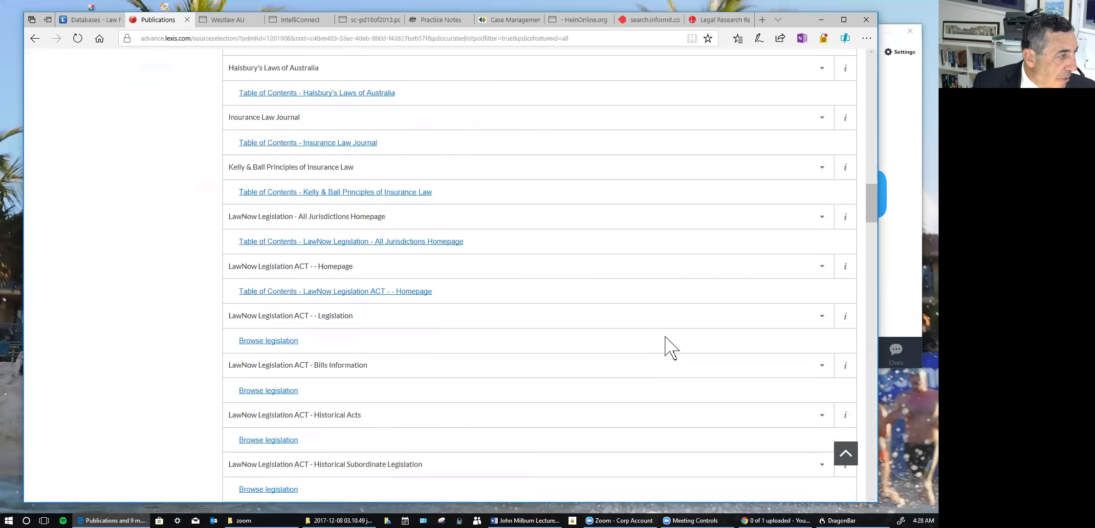
pyautogui.scroll(-20, 671, 347)
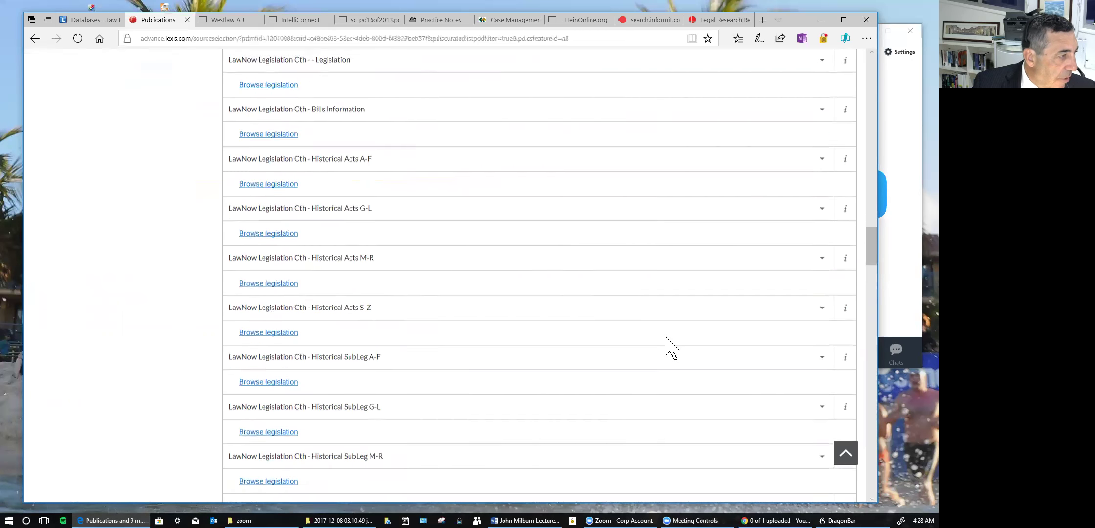
pyautogui.scroll(20, 670, 346)
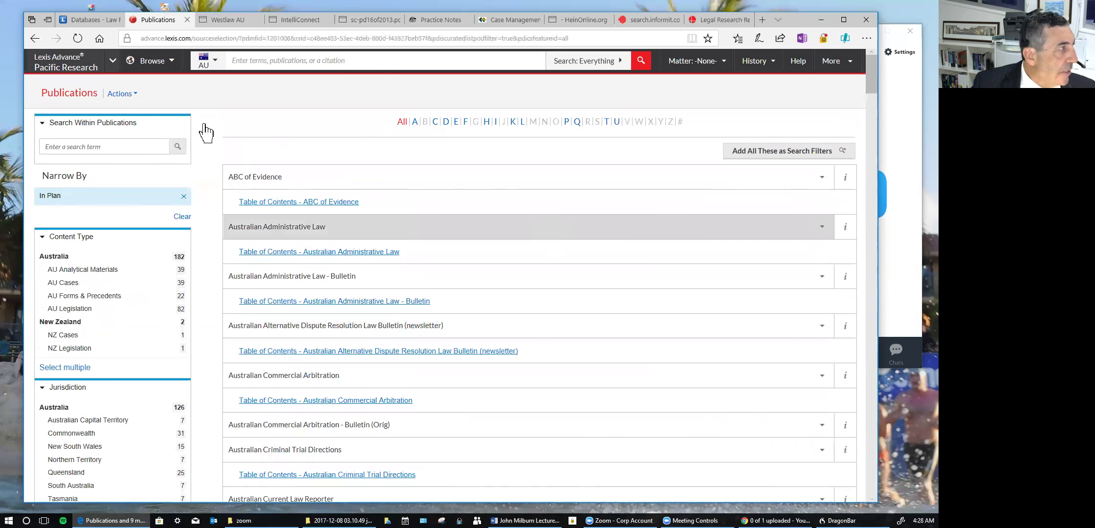
pyautogui.click(51, 66)
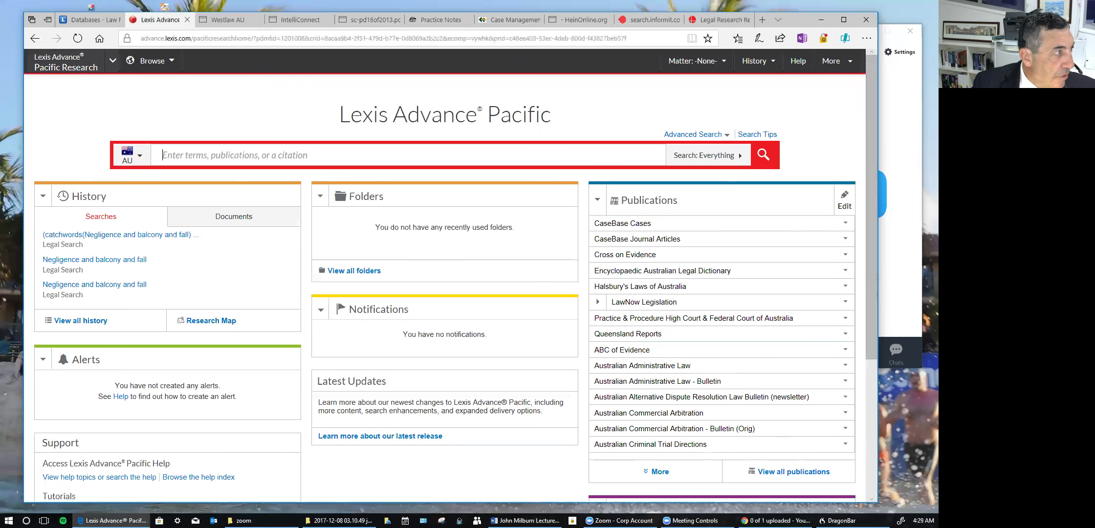
# - Search 'Negligence and balcony and fall' limited to Queensland, AU Cases and Torts & Civil Liabilities
pyautogui.write('Negligence and balcony and fall')
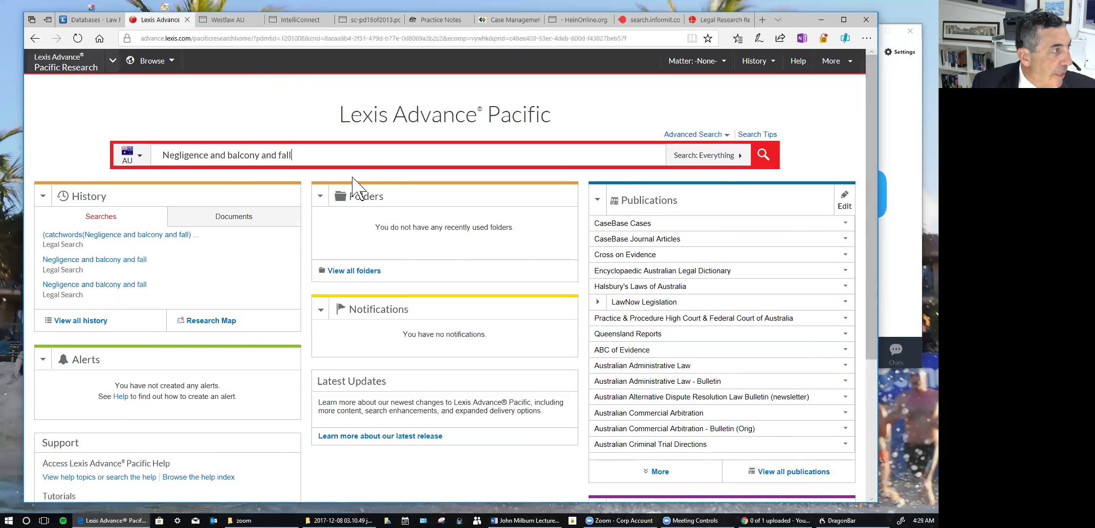
pyautogui.click(738, 155)
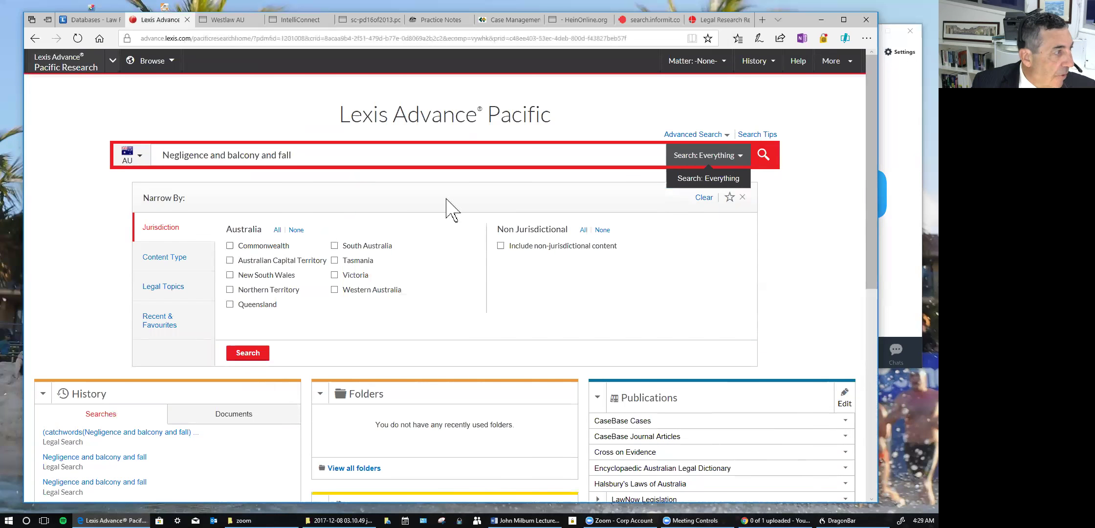
pyautogui.click(230, 305)
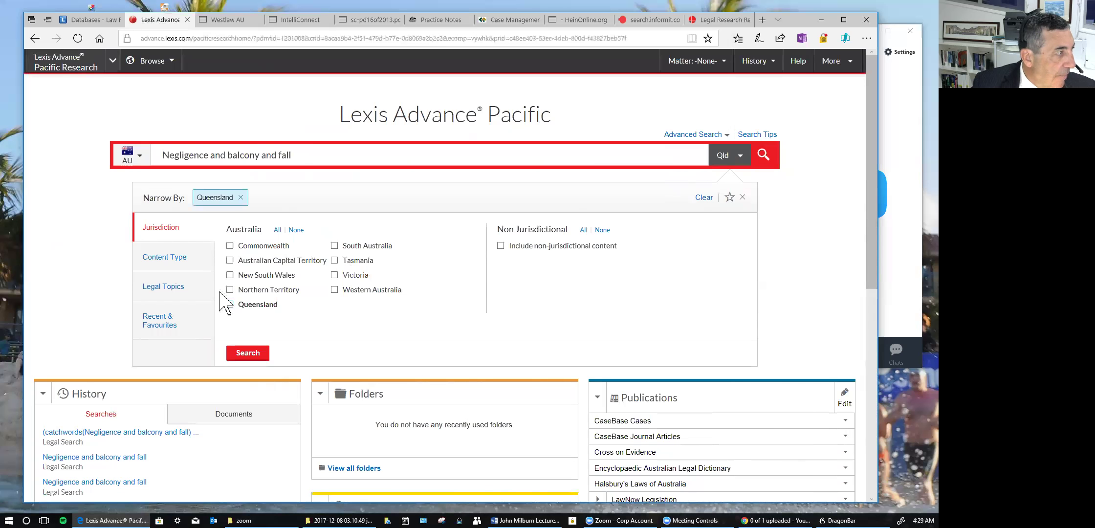
pyautogui.click(167, 261)
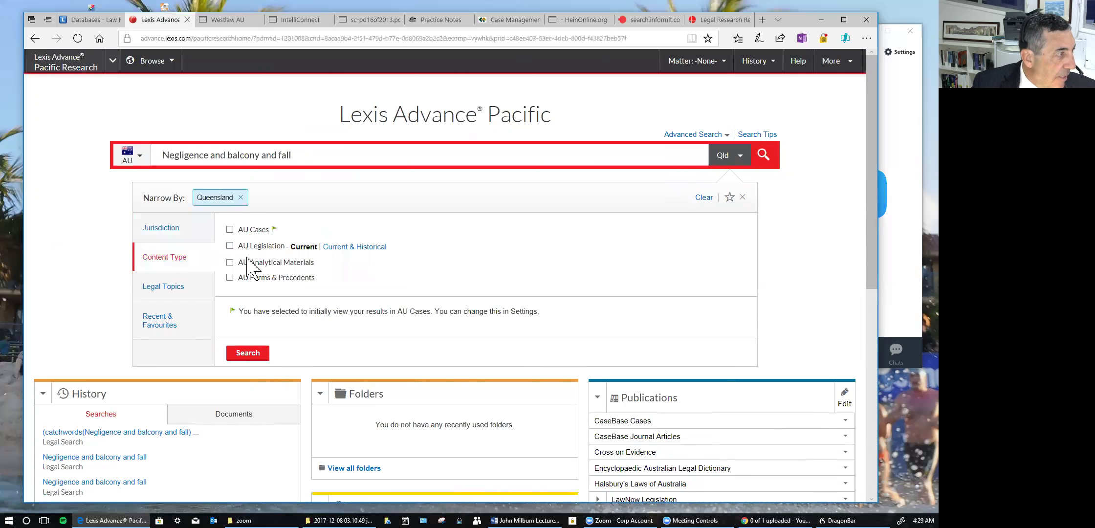
pyautogui.click(230, 230)
pyautogui.click(175, 288)
pyautogui.scroll(-2, 391, 288)
pyautogui.click(464, 407)
pyautogui.click(247, 458)
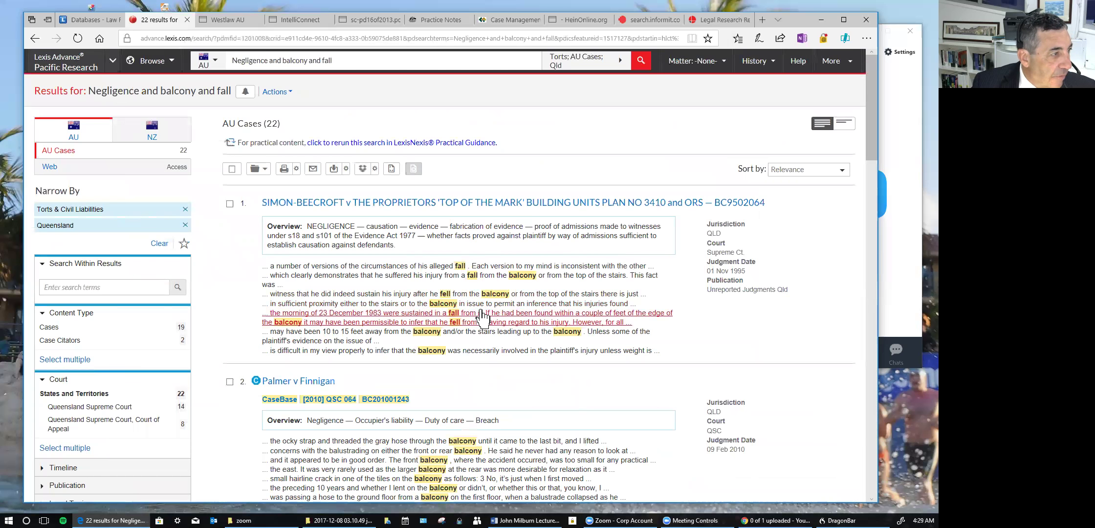
pyautogui.scroll(-1, 484, 313)
pyautogui.scroll(-3, 484, 316)
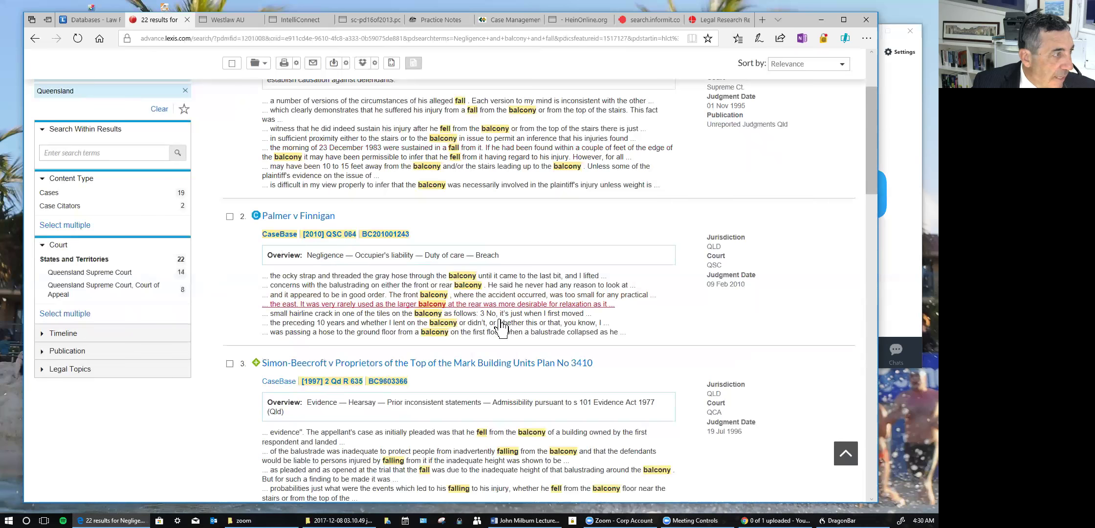
pyautogui.scroll(1, 442, 288)
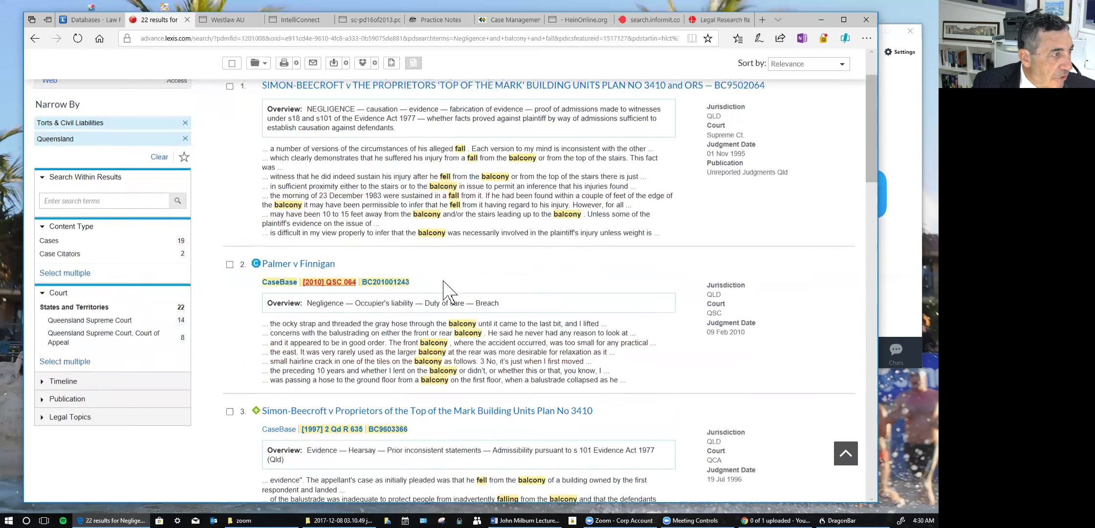
pyautogui.scroll(1, 531, 316)
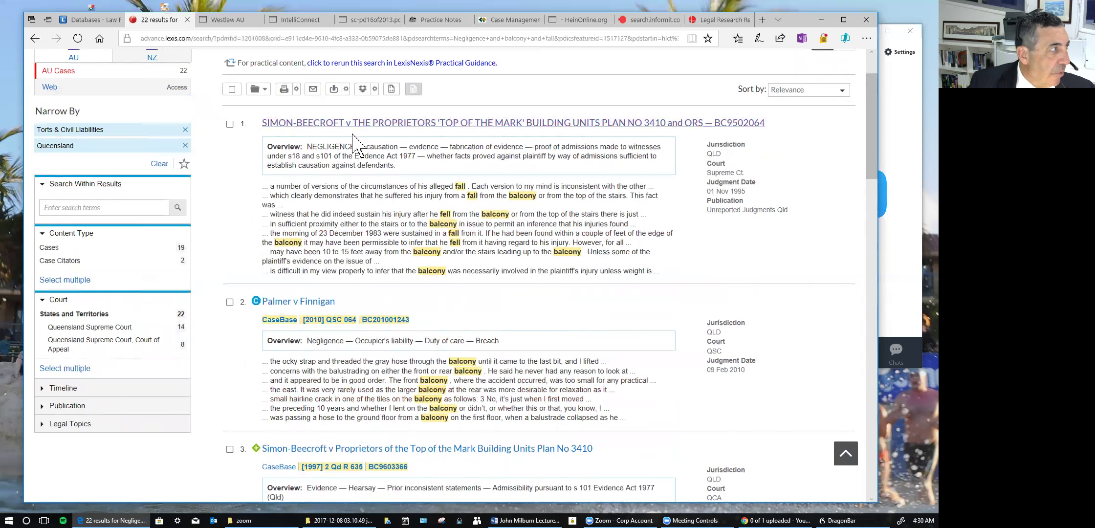
pyautogui.scroll(2, 355, 142)
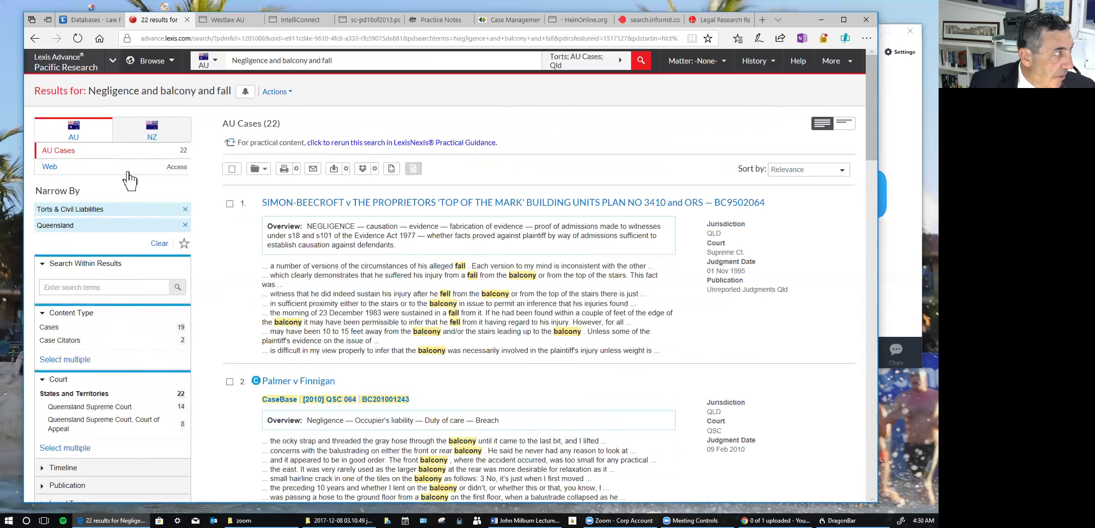
pyautogui.scroll(-5, 130, 180)
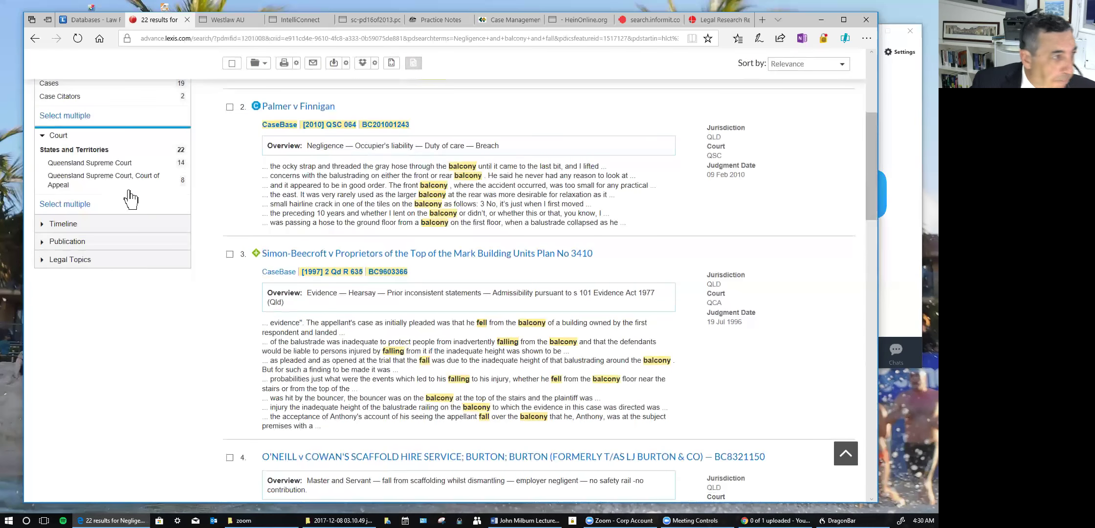
pyautogui.scroll(5, 384, 209)
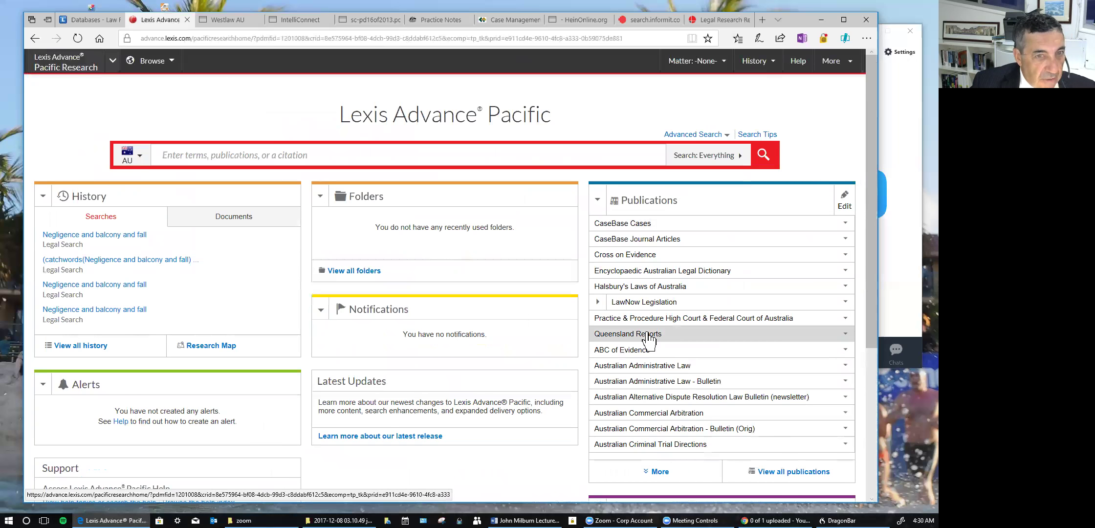
# - Open the Queensland Reports advanced search form, then return to the Lexis Advance Pacific home page
pyautogui.click(647, 334)
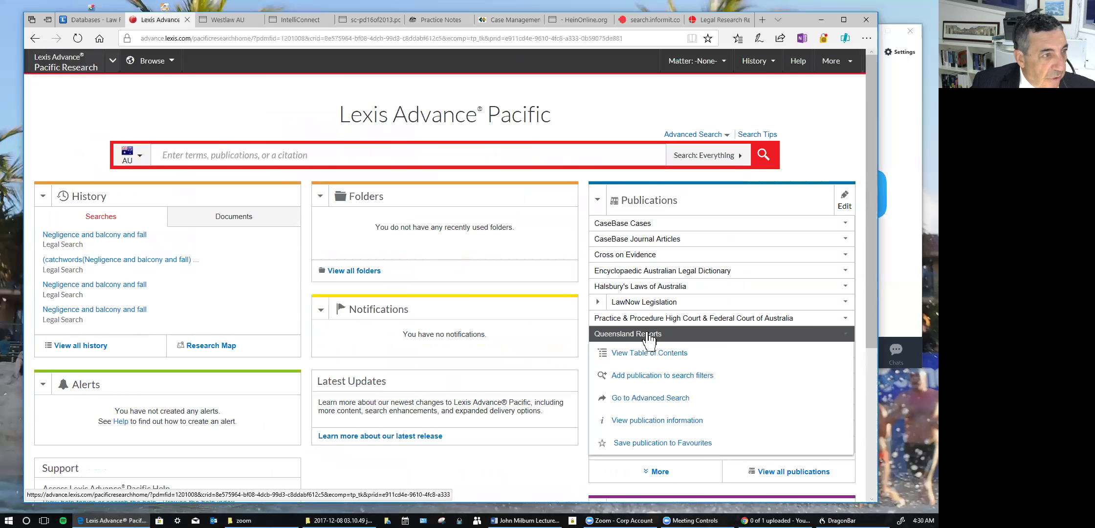
pyautogui.click(653, 401)
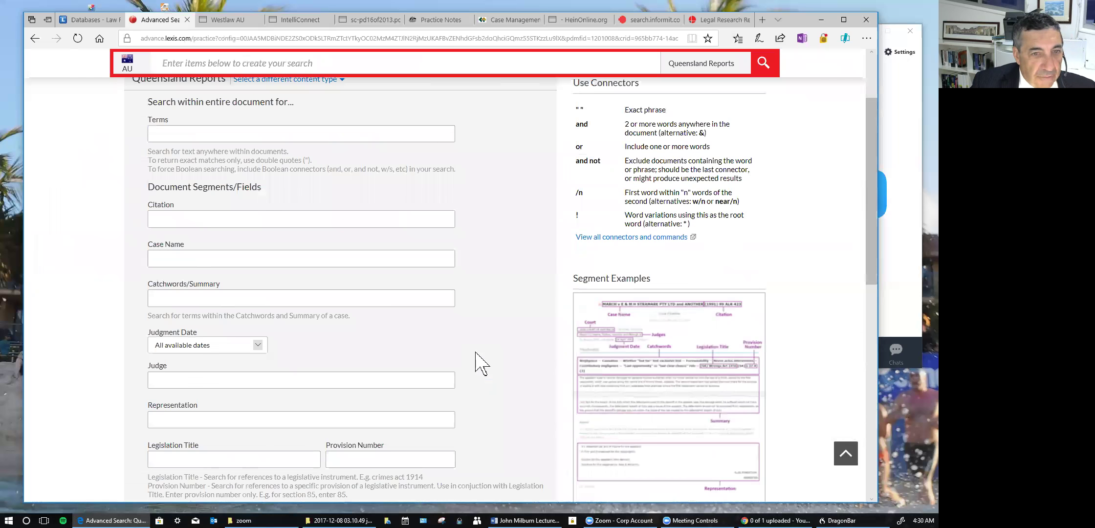
pyautogui.scroll(3, 477, 361)
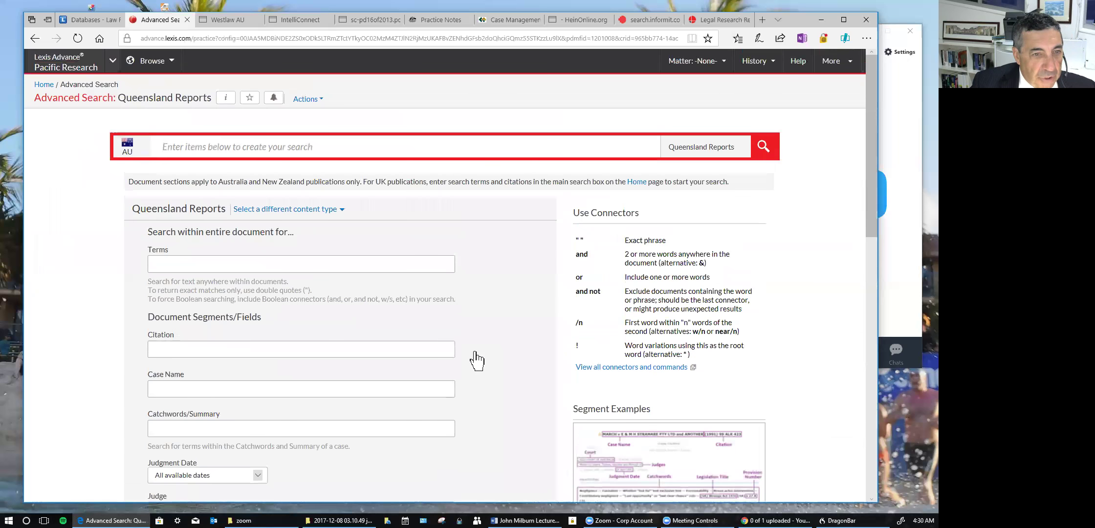
pyautogui.click(76, 65)
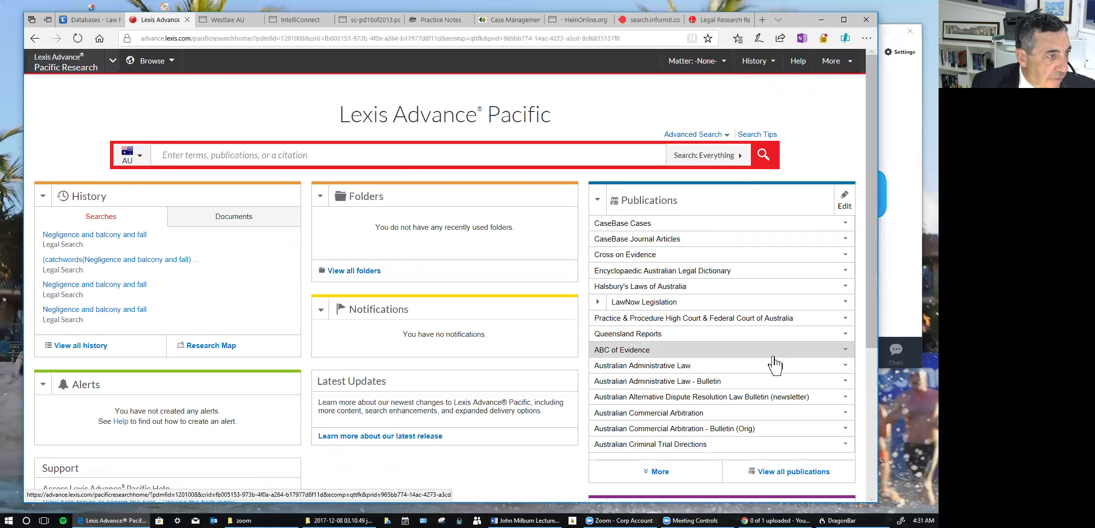
pyautogui.moveTo(624, 309)
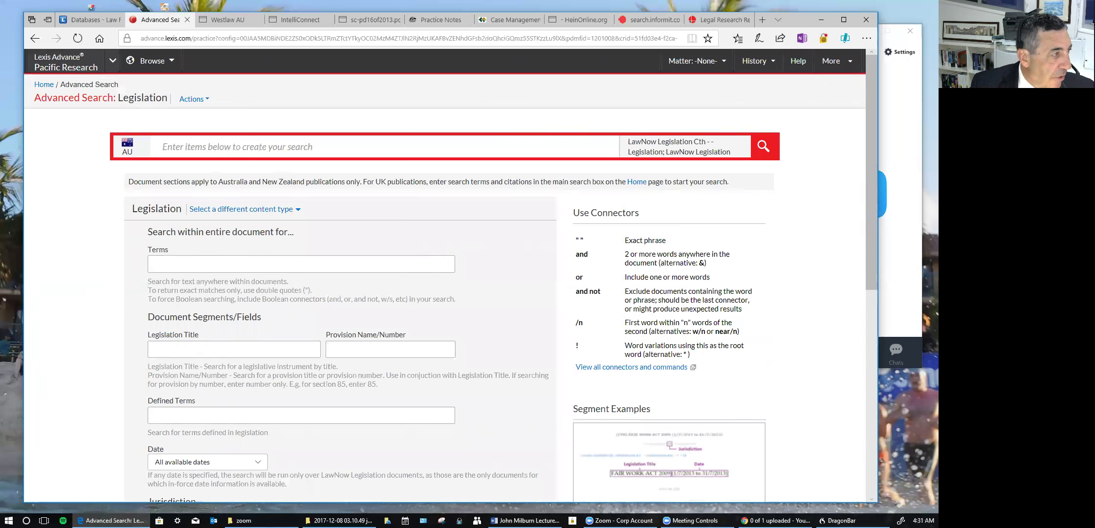
pyautogui.scroll(-5, 703, 337)
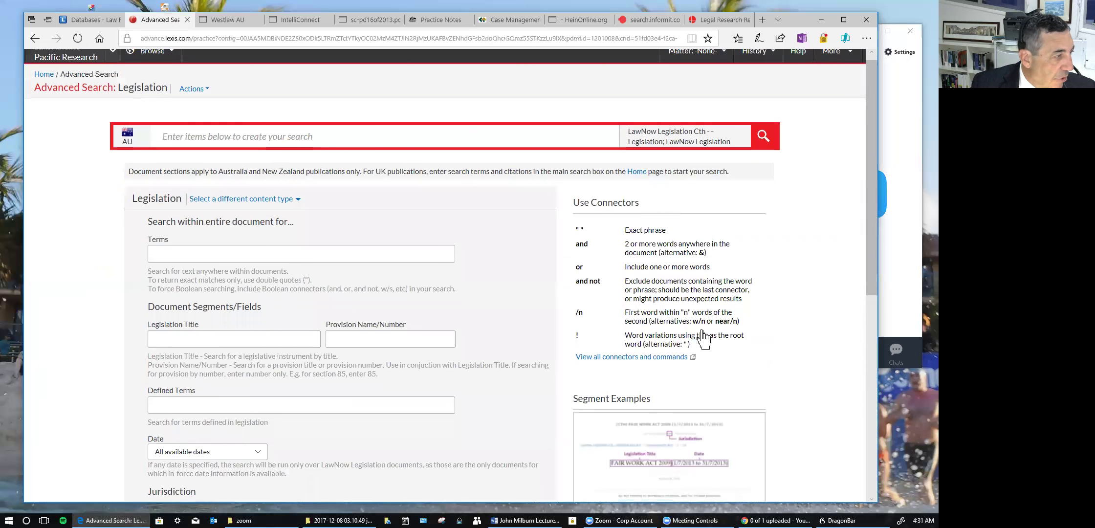
pyautogui.scroll(-1, 702, 337)
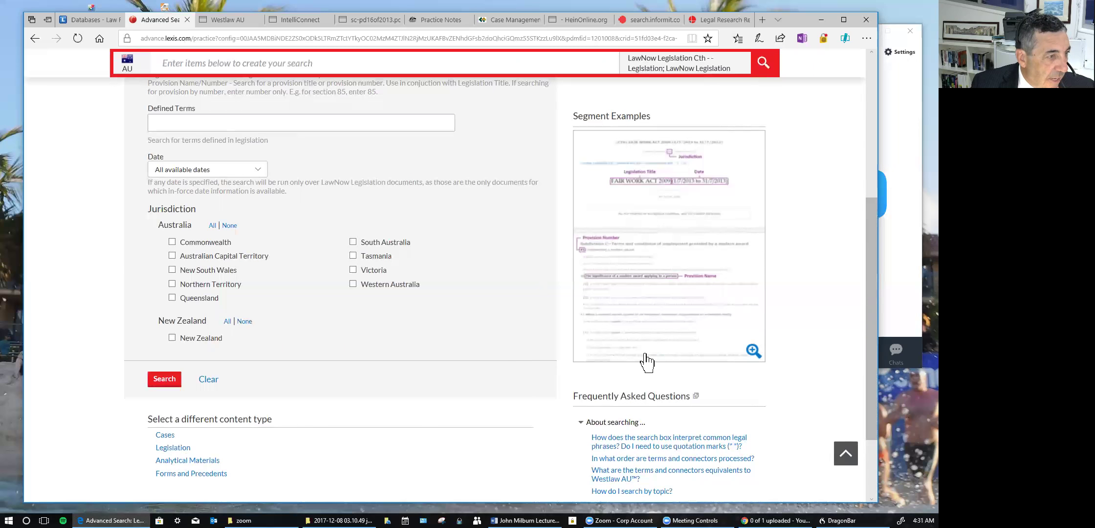
pyautogui.scroll(-2, 647, 361)
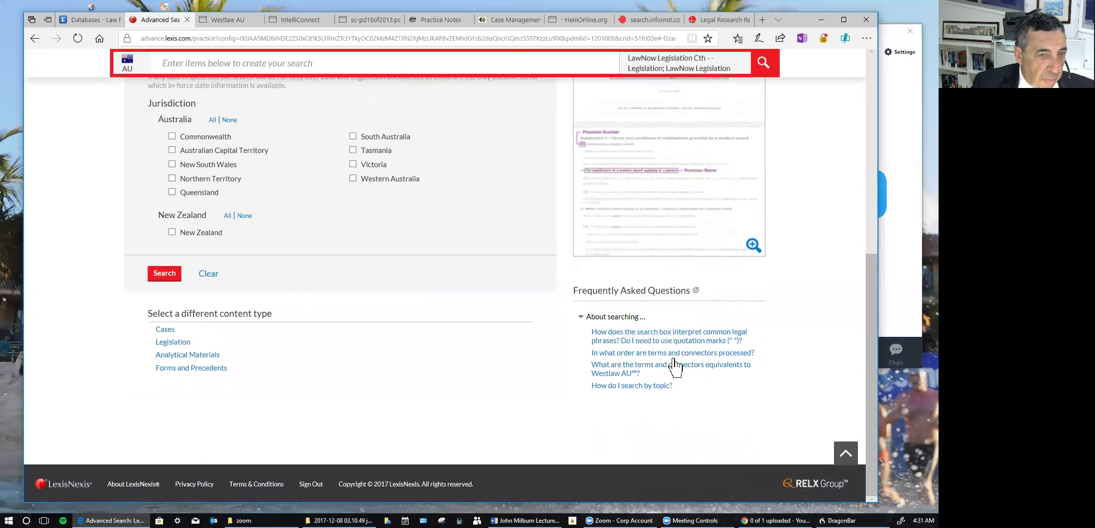
pyautogui.scroll(5, 679, 340)
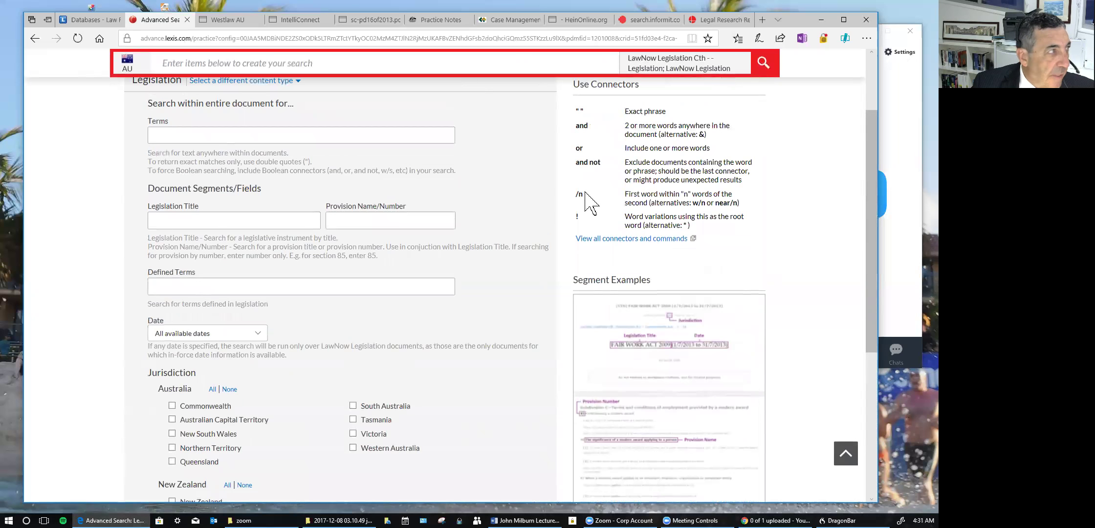
pyautogui.scroll(3, 587, 195)
pyautogui.click(72, 66)
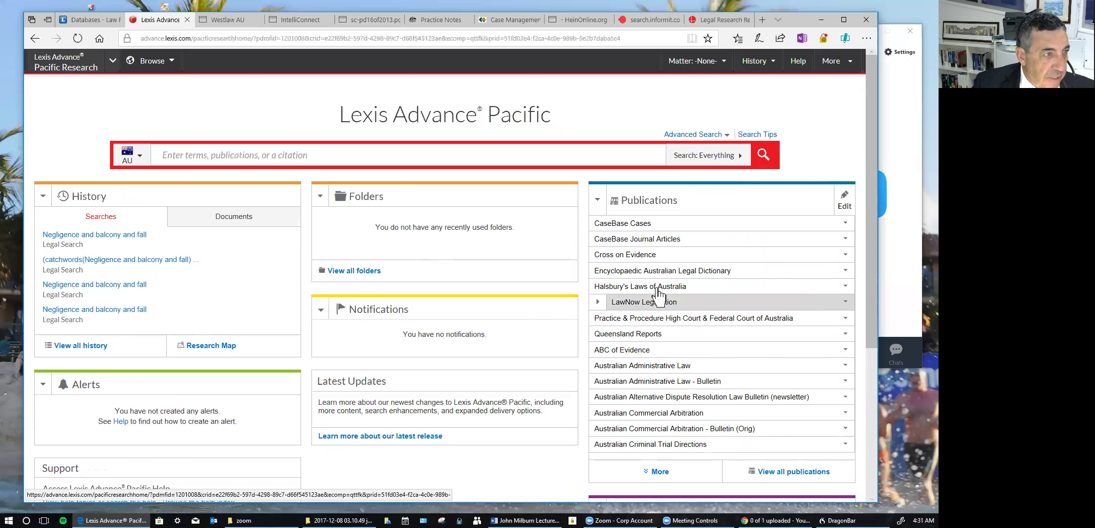
# - Show the action menu for Halsbury's Laws of Australia, then move over to Westlaw AU
pyautogui.click(663, 292)
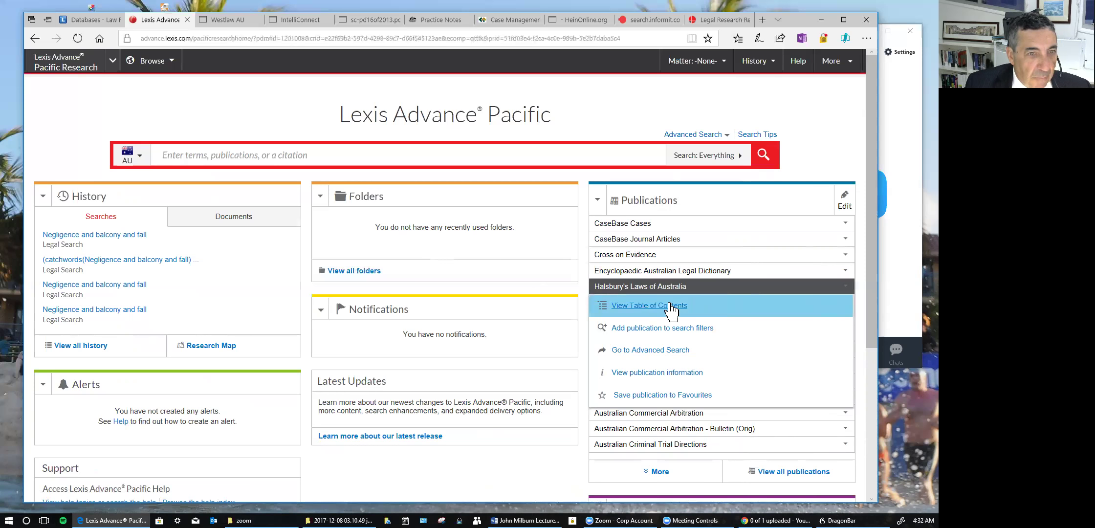
pyautogui.scroll(-2, 670, 319)
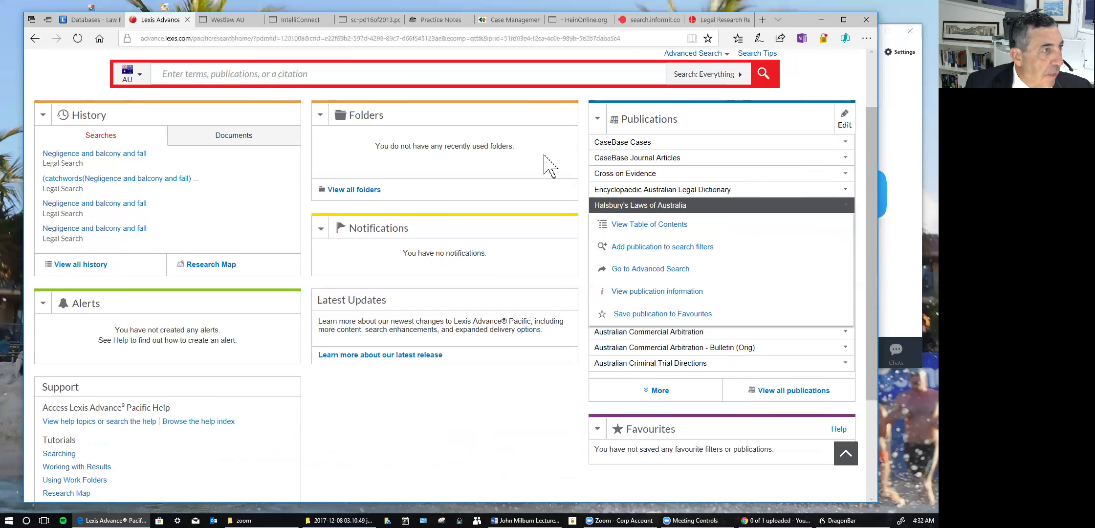
pyautogui.scroll(2, 639, 182)
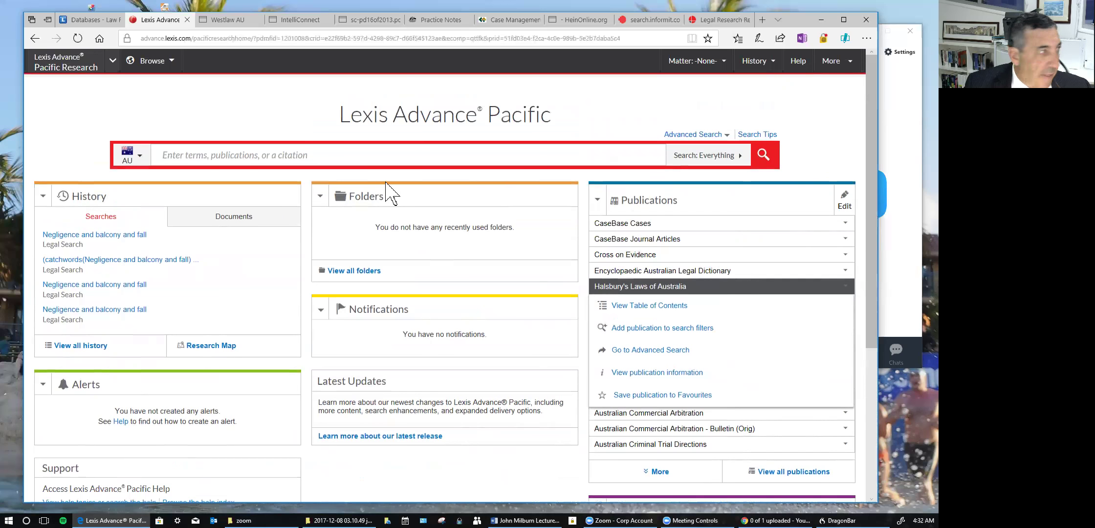
pyautogui.click(221, 22)
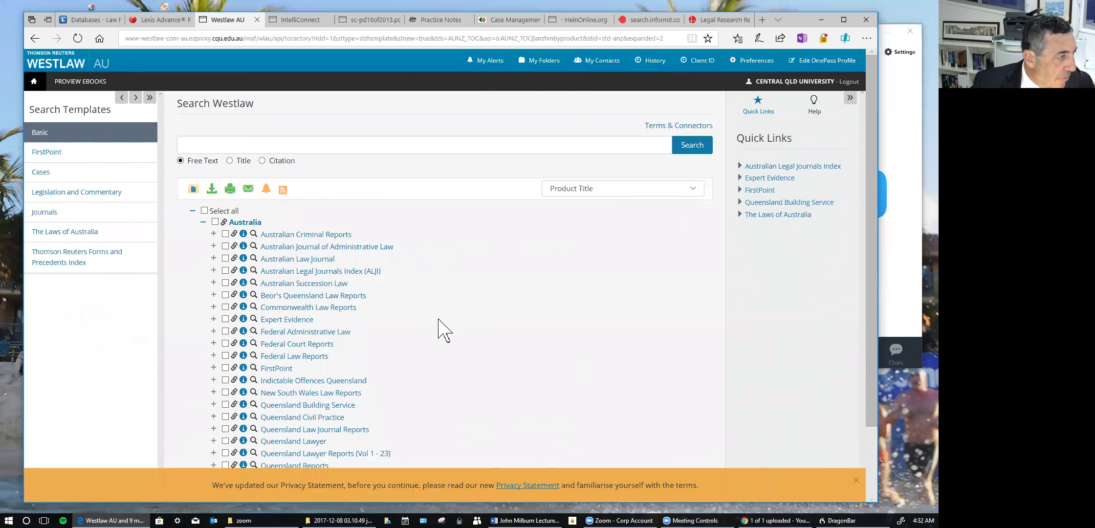
# - Review the Australian publications on Search Westlaw and reload the Search Westlaw start page
pyautogui.scroll(-1, 444, 331)
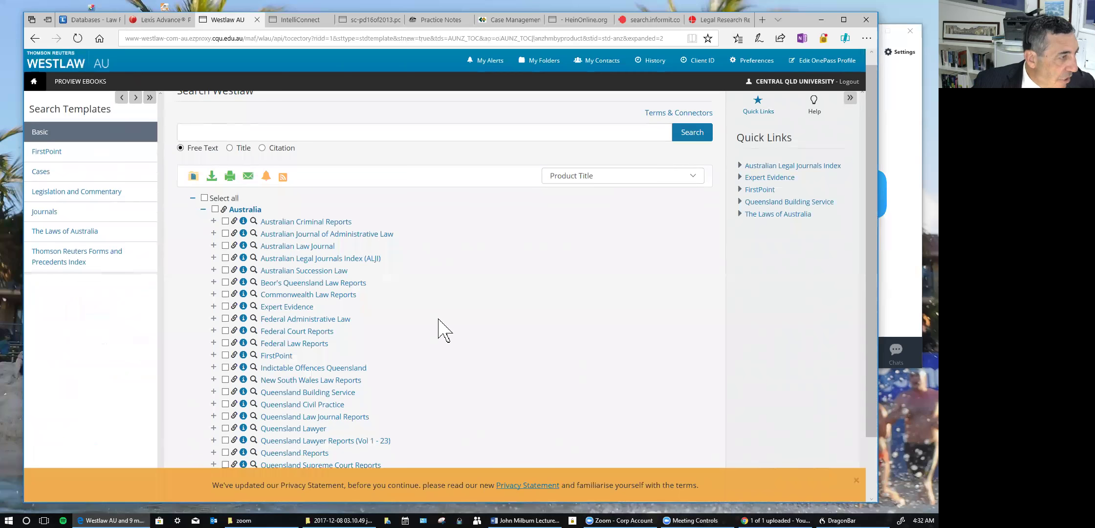
pyautogui.scroll(-3, 444, 366)
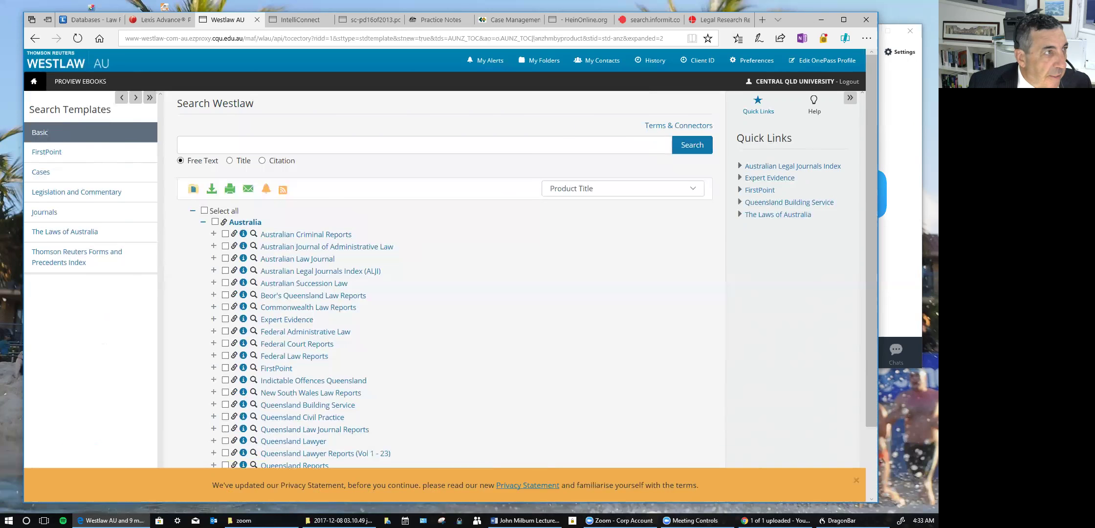
pyautogui.click(61, 80)
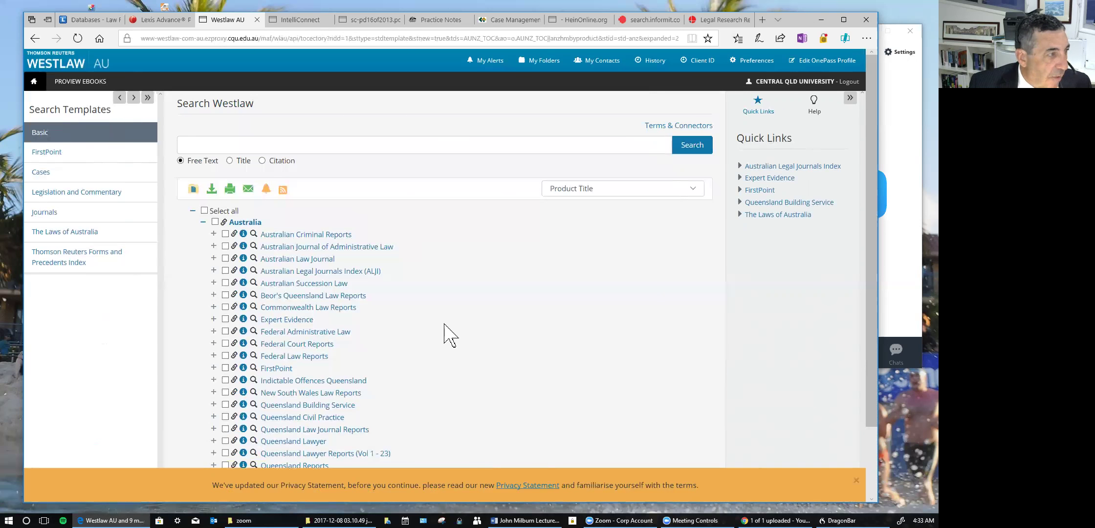
# - Expand FirstPoint in the Australia collection to list its subject topics
pyautogui.scroll(-2, 450, 335)
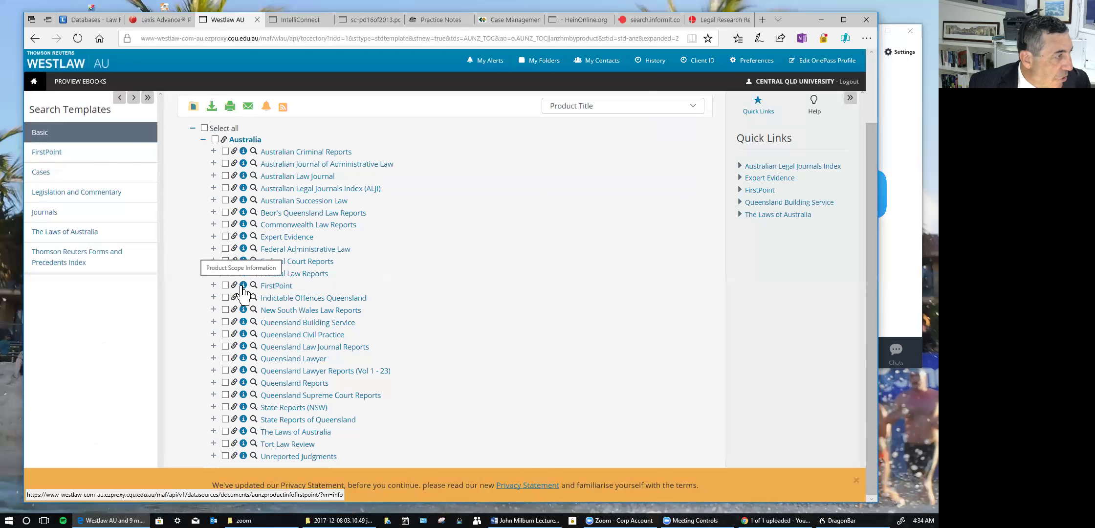
pyautogui.click(213, 287)
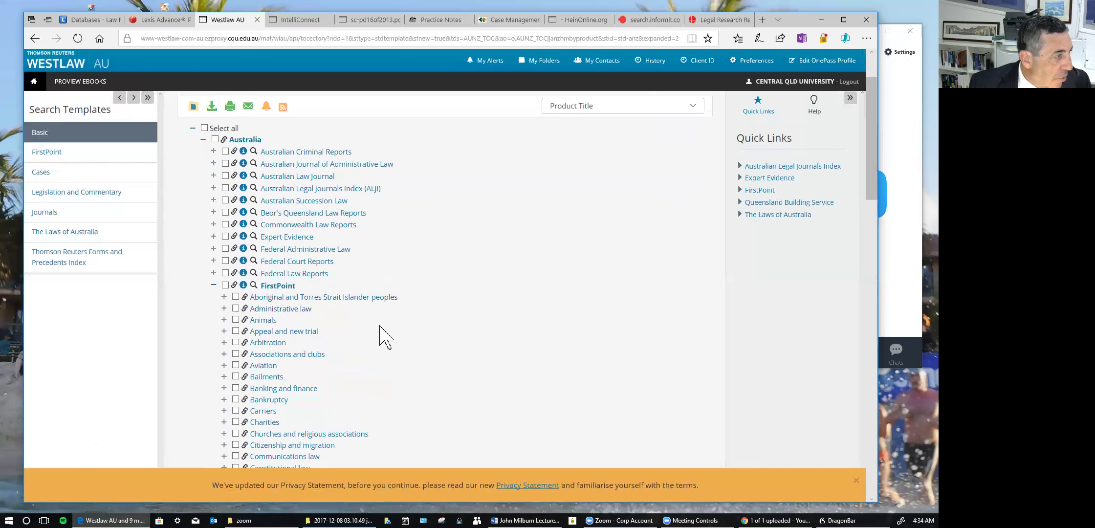
pyautogui.scroll(-1, 381, 327)
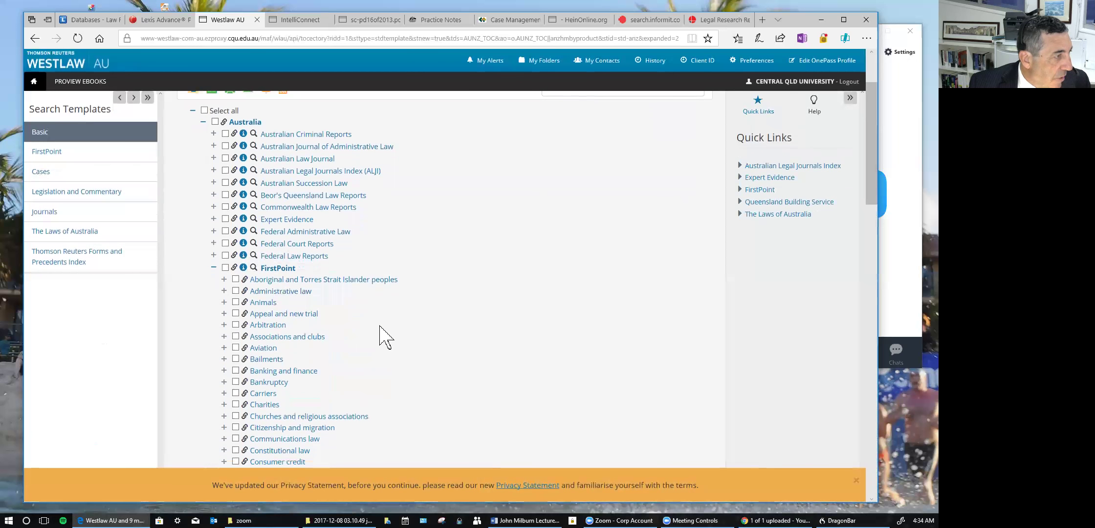
pyautogui.scroll(-5, 380, 326)
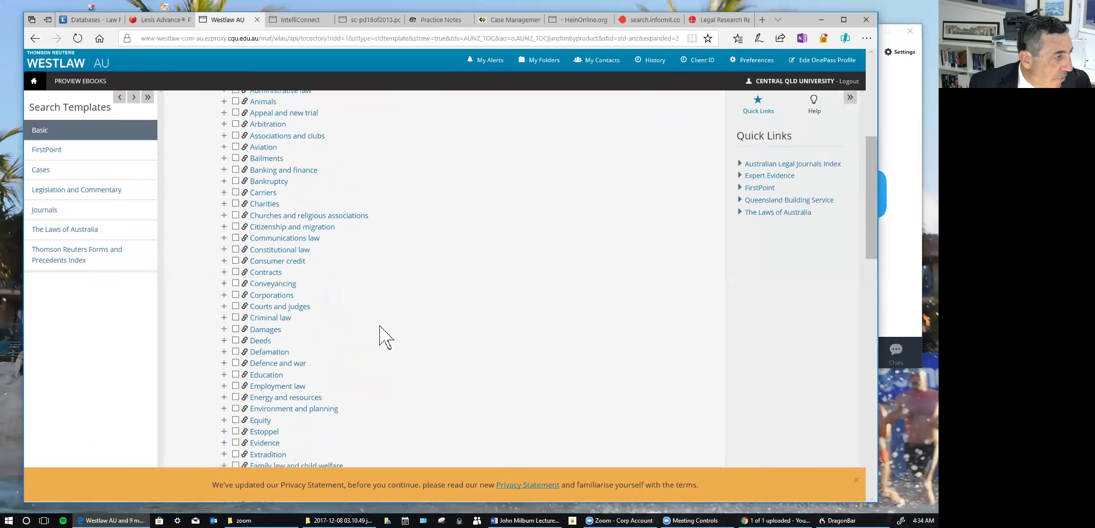
pyautogui.scroll(-2, 381, 327)
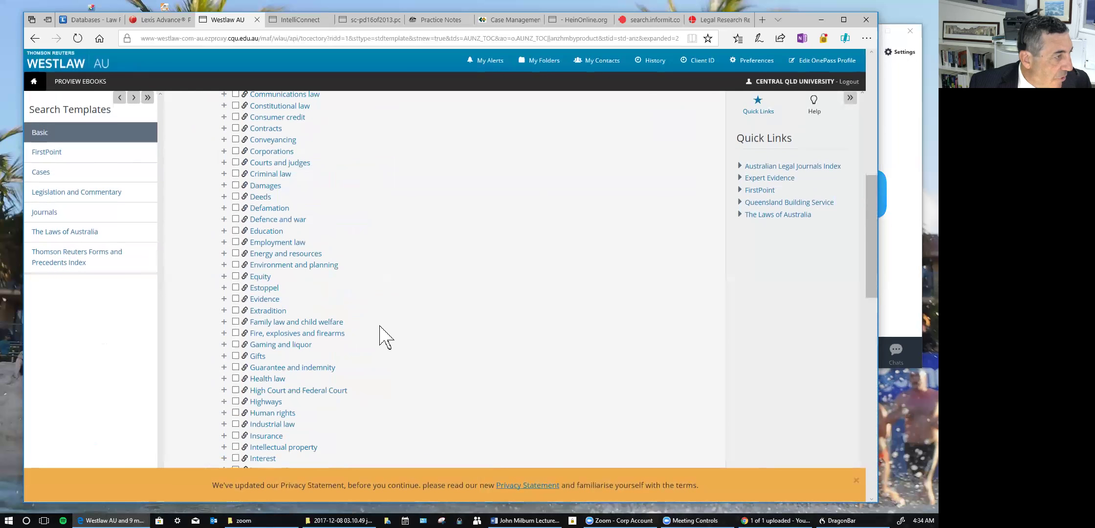
# - Expand Health law to show its subtopics, then return to the top of the list
pyautogui.click(224, 379)
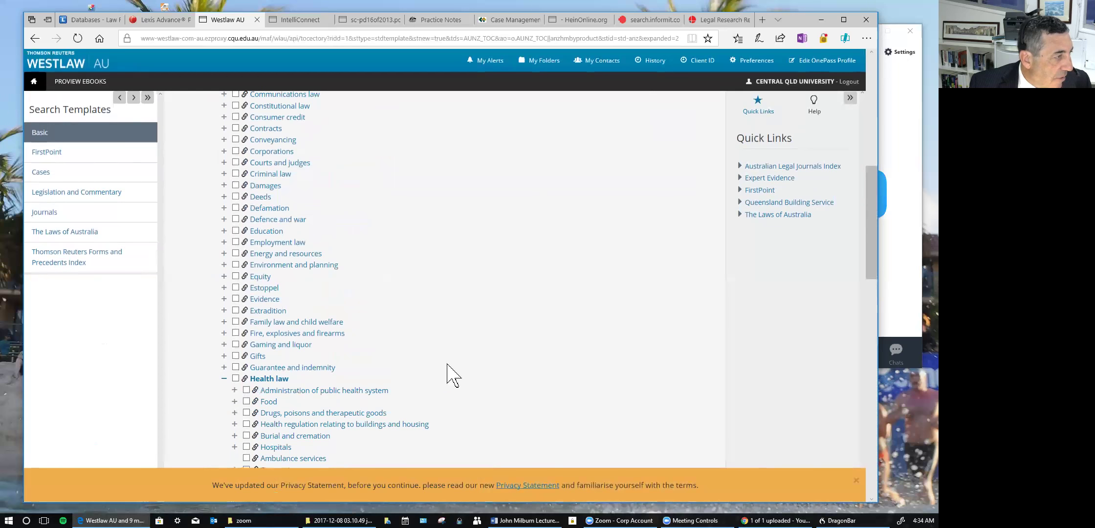
pyautogui.scroll(-2, 454, 376)
pyautogui.scroll(-1, 453, 376)
pyautogui.scroll(8, 454, 376)
pyautogui.scroll(3, 454, 376)
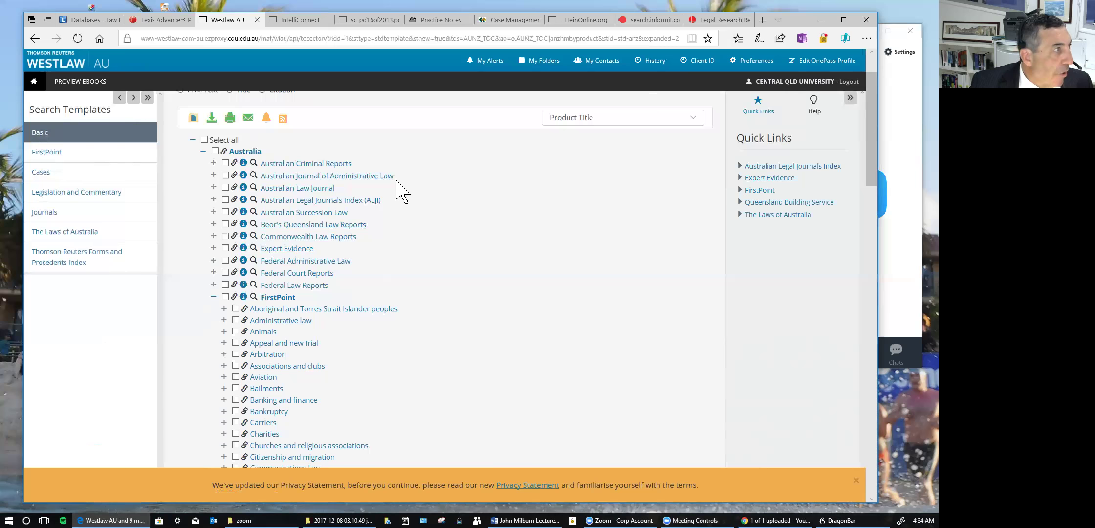
# - Switch to the CCH IntelliConnect home page
pyautogui.click(306, 23)
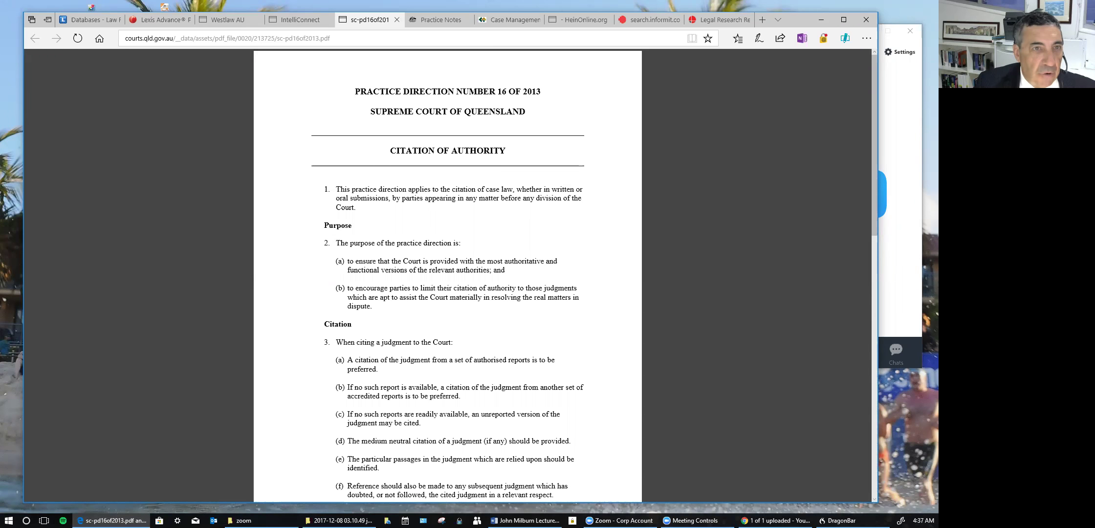
# - View the Federal Court Practice Notes list, then go to the Law Council's Case Management Handbook page
pyautogui.click(440, 20)
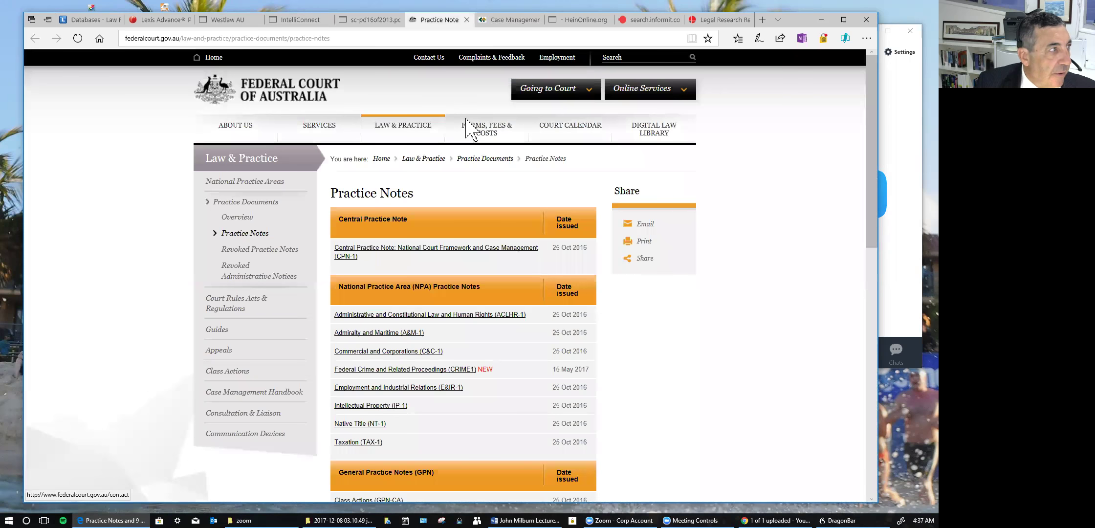
pyautogui.moveTo(484, 157)
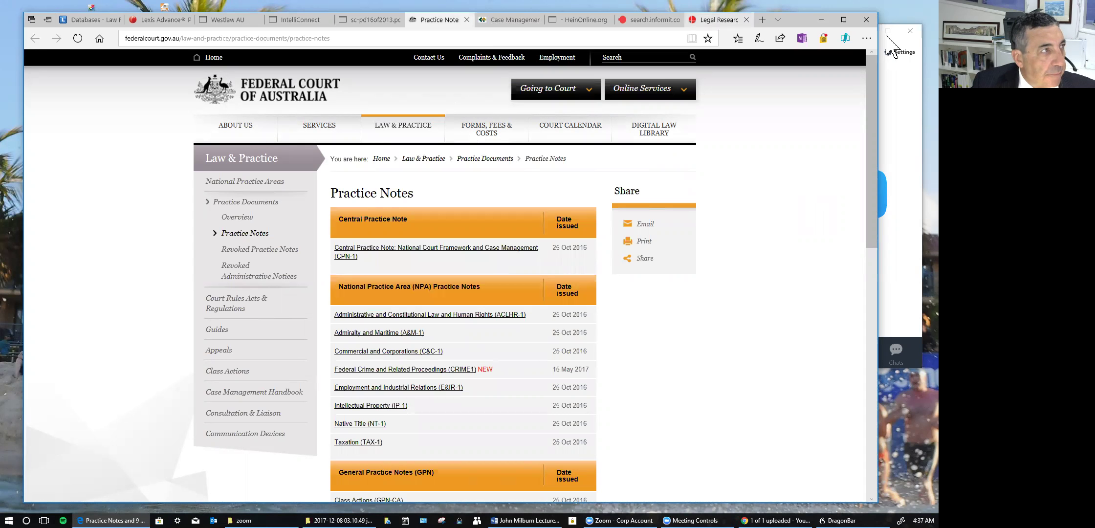
pyautogui.click(508, 20)
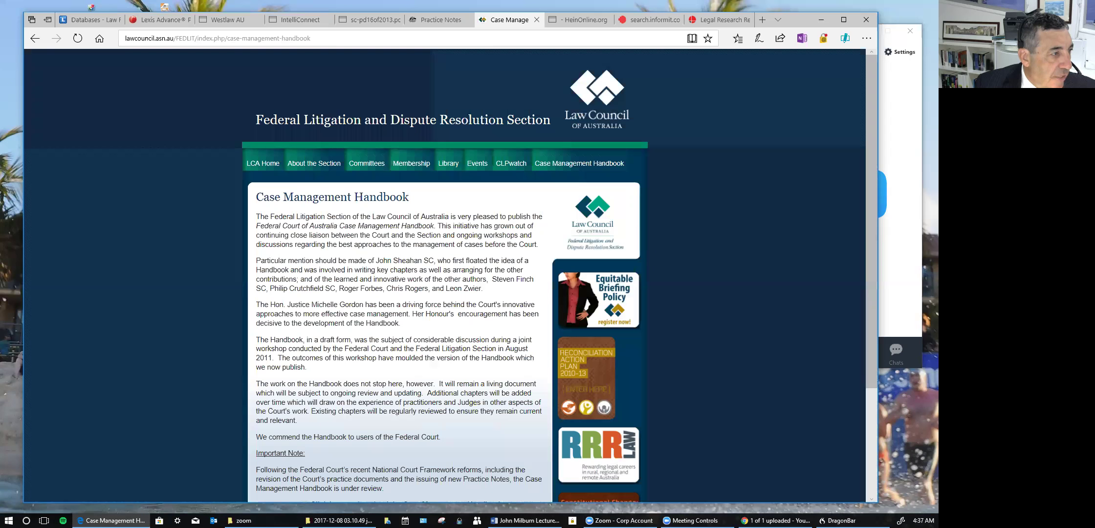
pyautogui.scroll(-3, 494, 269)
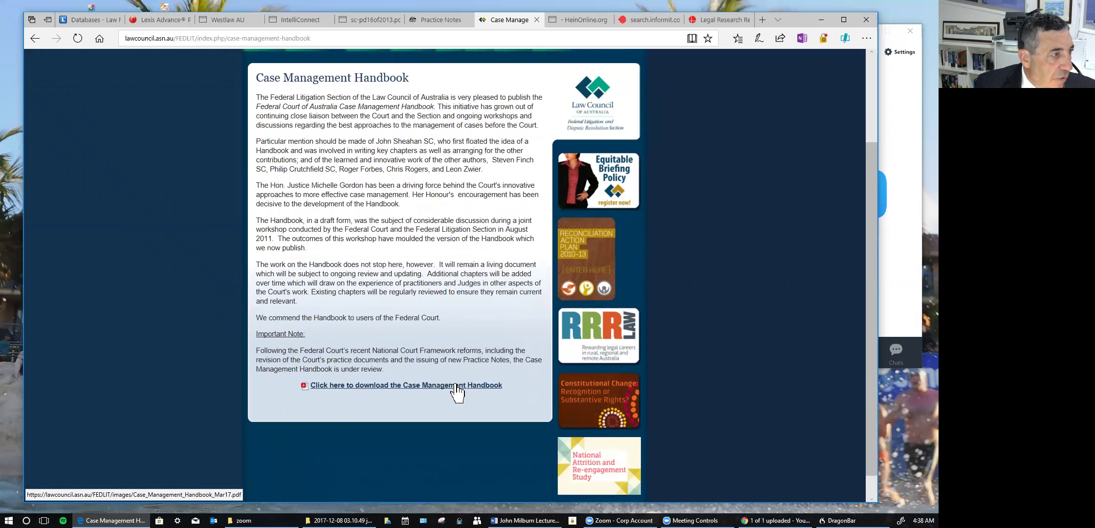
pyautogui.scroll(3, 457, 391)
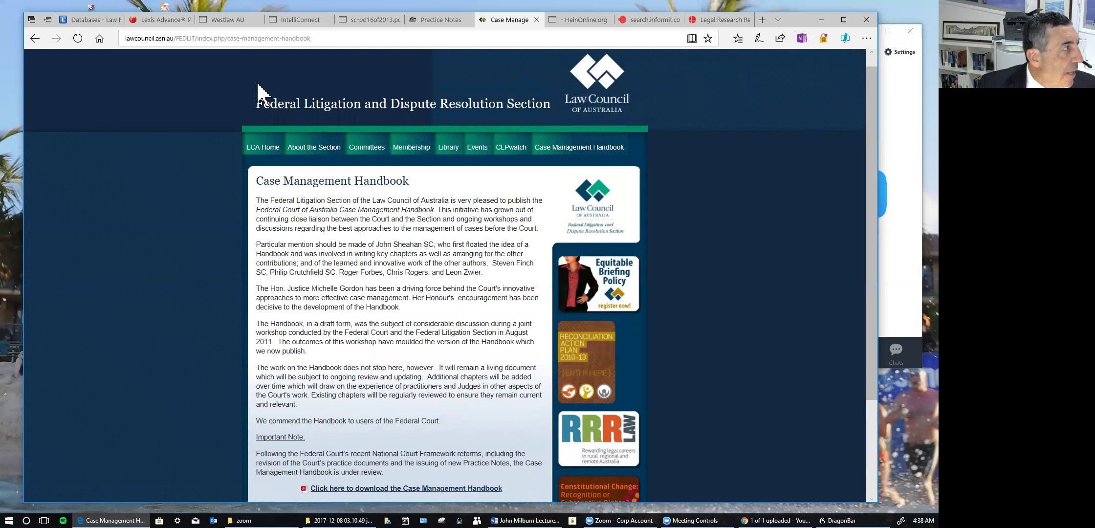
# - Look over the CQU Databases - Law list, then go to the HeinOnline welcome page
pyautogui.click(98, 21)
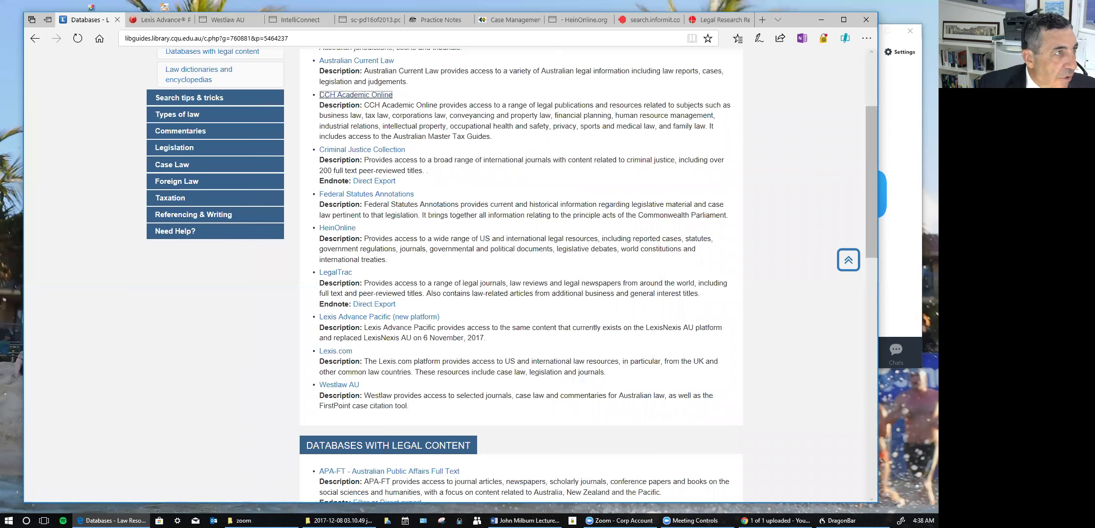
pyautogui.click(581, 19)
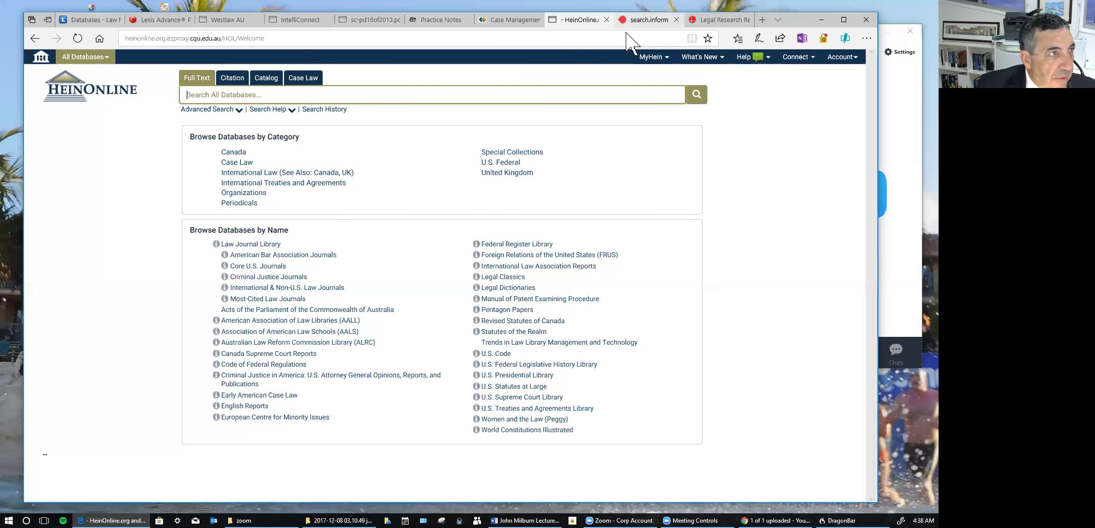
# - View Informit's simple and advanced search forms, then the AGIS Plus Text overview
pyautogui.click(646, 20)
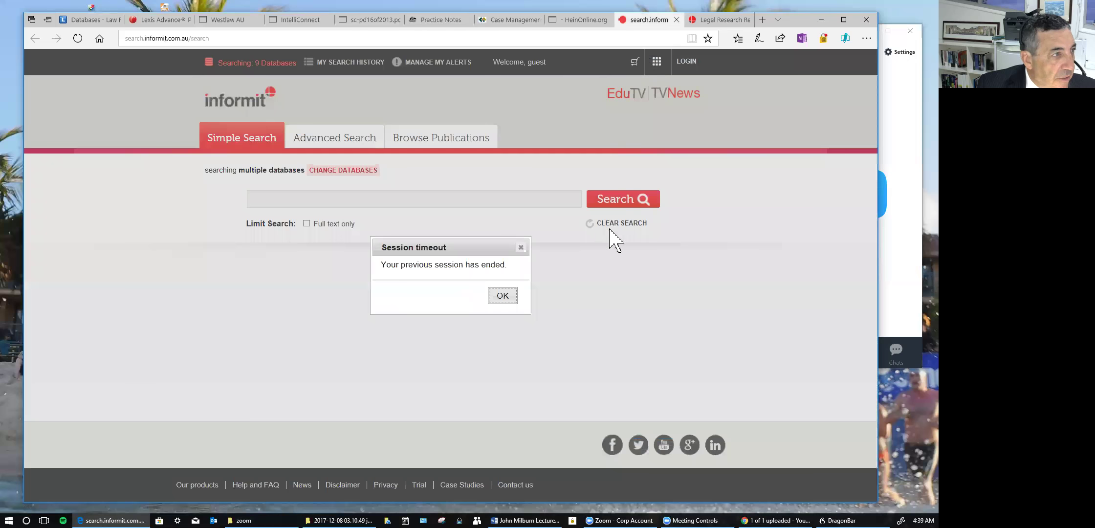
pyautogui.click(504, 296)
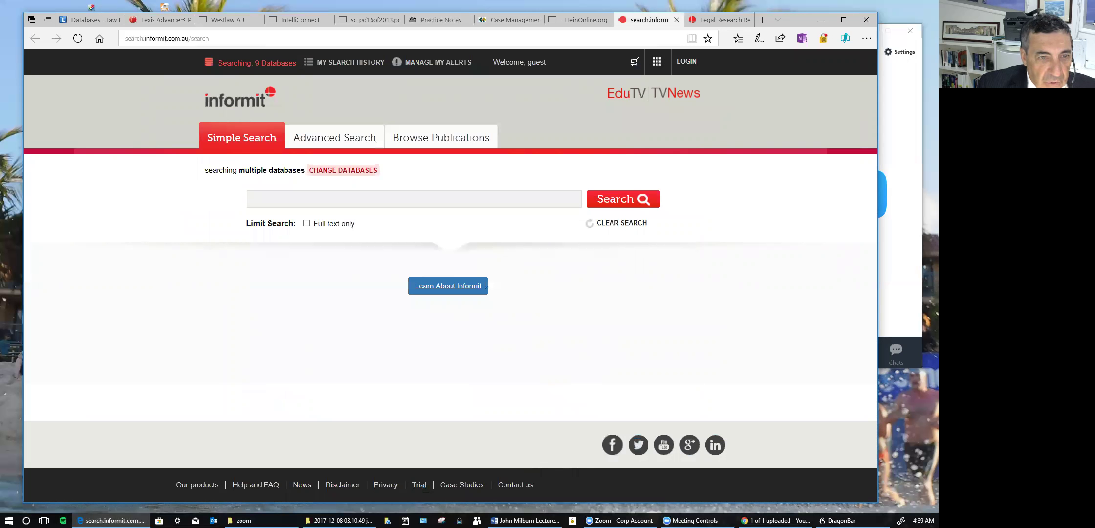
pyautogui.click(338, 147)
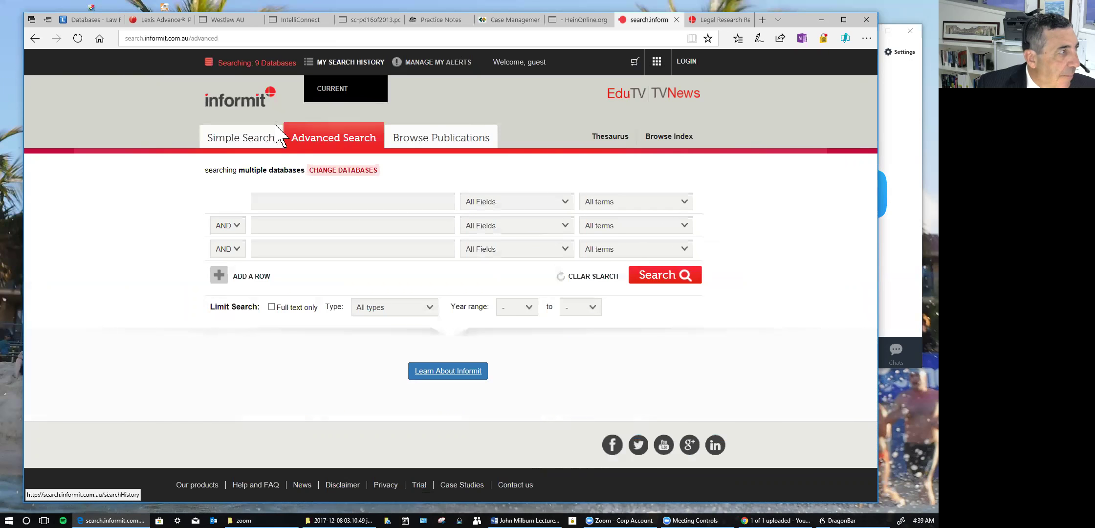
pyautogui.click(243, 142)
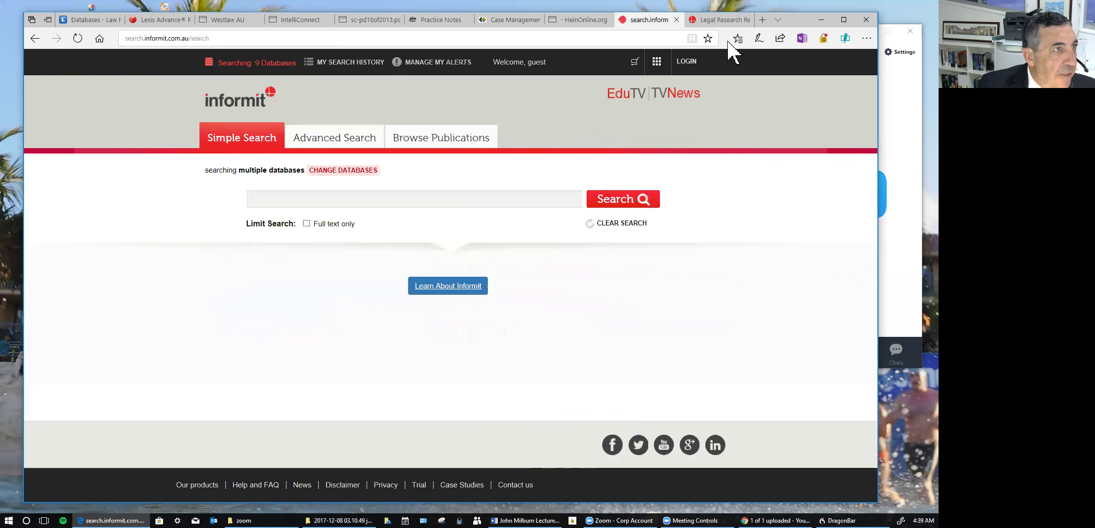
pyautogui.click(717, 20)
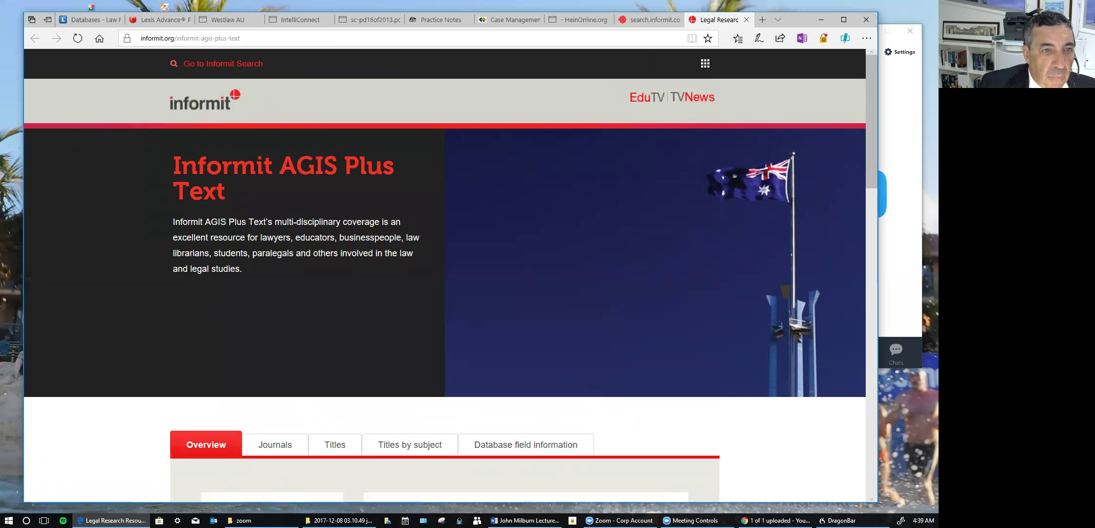
# - Switch to the lecture Word document to find the next database
pyautogui.hotkey('alt', 'Tab')
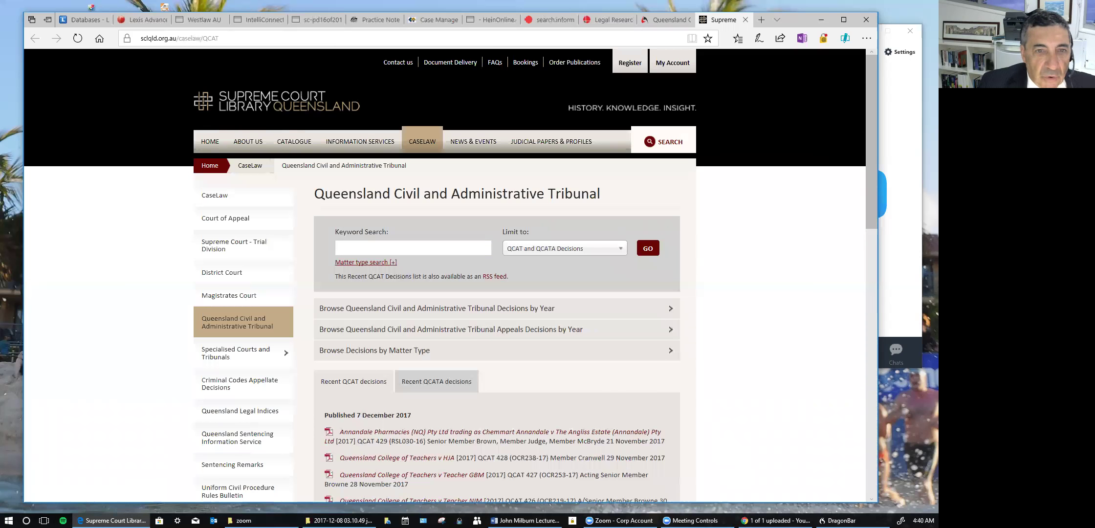
# - Leave the QCAT caselaw page for the Land Title Practice Manual PDF window
pyautogui.hotkey('alt', 'Tab')
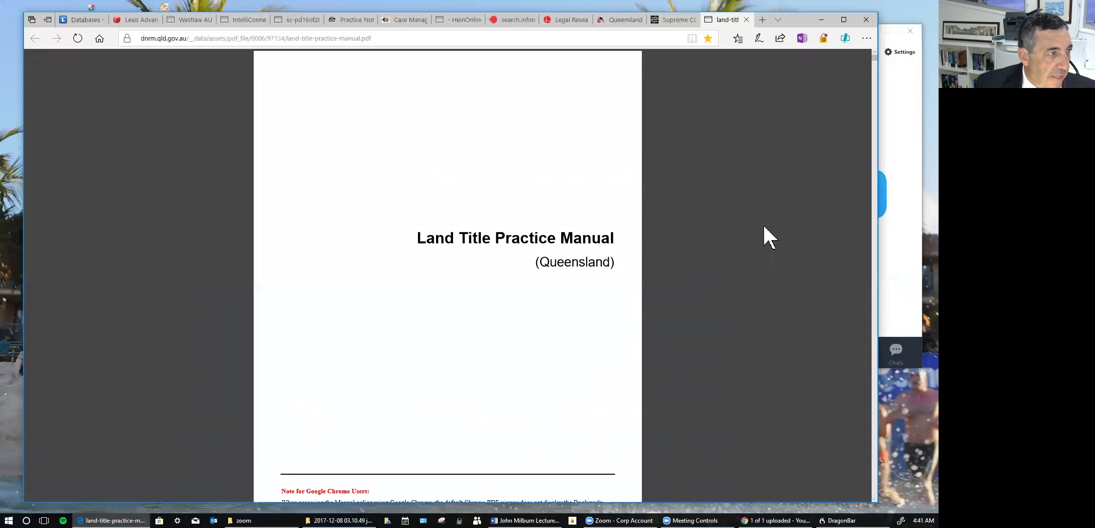
# - Scroll past the manual's cover page down to its table of contents
pyautogui.scroll(-12, 769, 238)
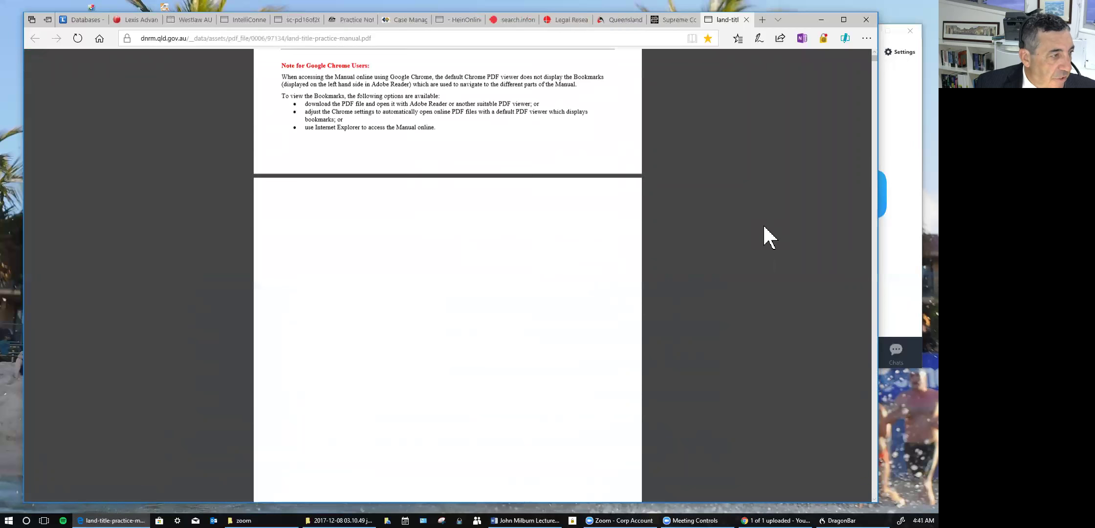
pyautogui.scroll(-7, 769, 238)
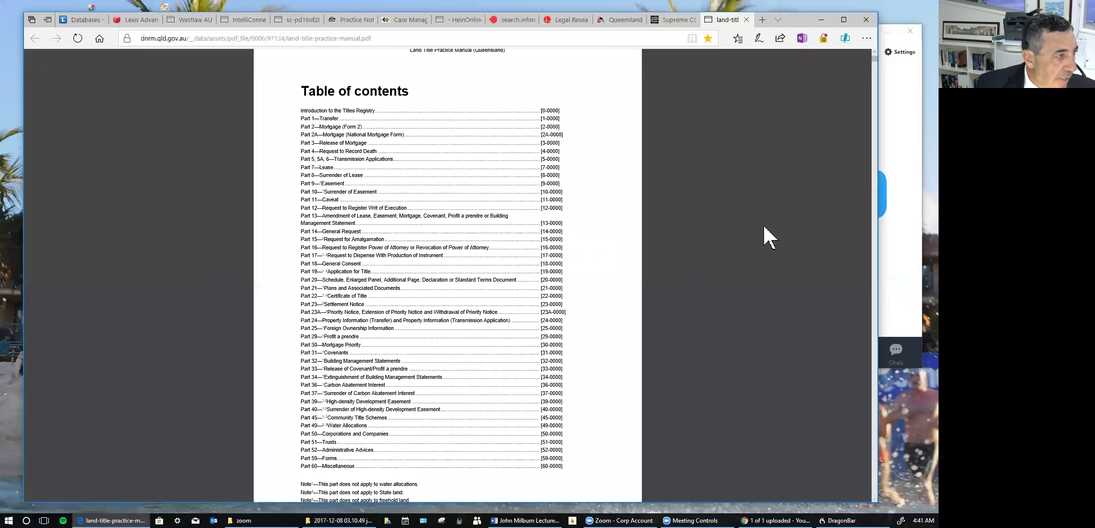